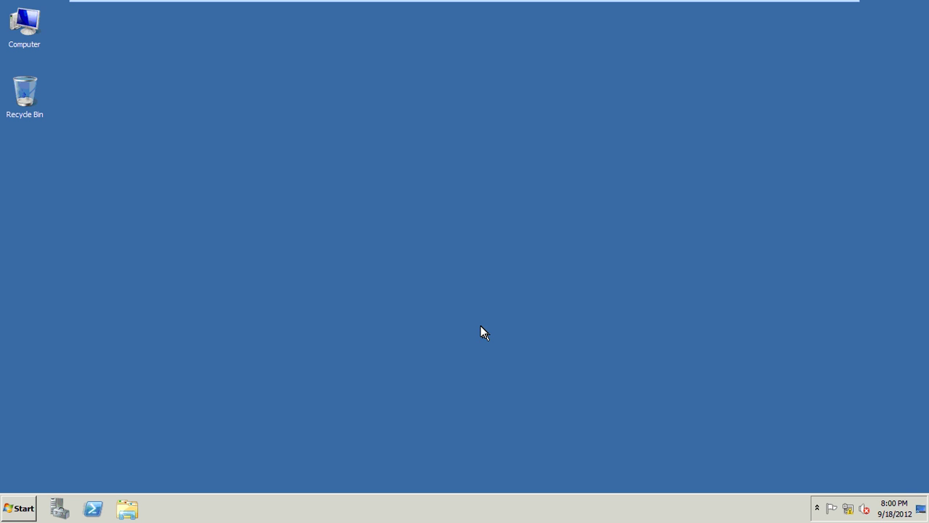
# - Launch Active Directory Users and Computers from Administrative Tools and maximize its window
pyautogui.click(29, 506)
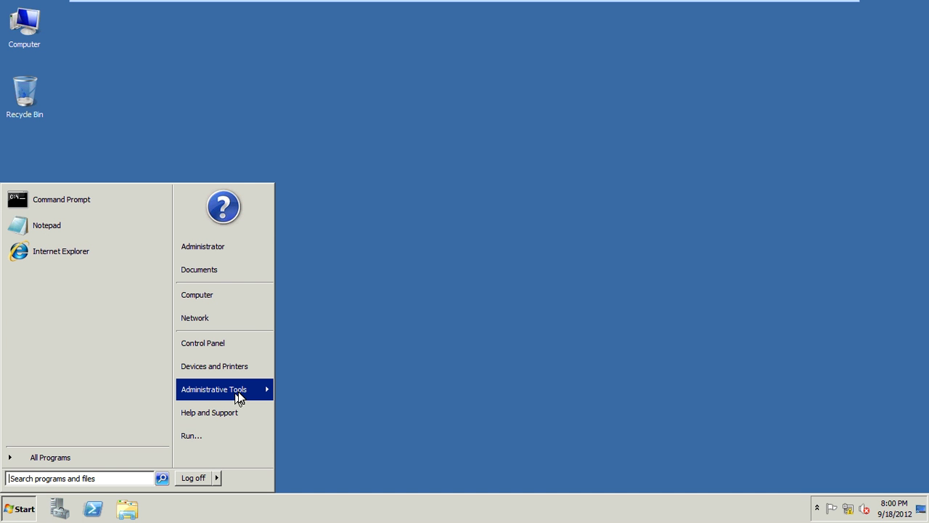
pyautogui.moveTo(238, 392)
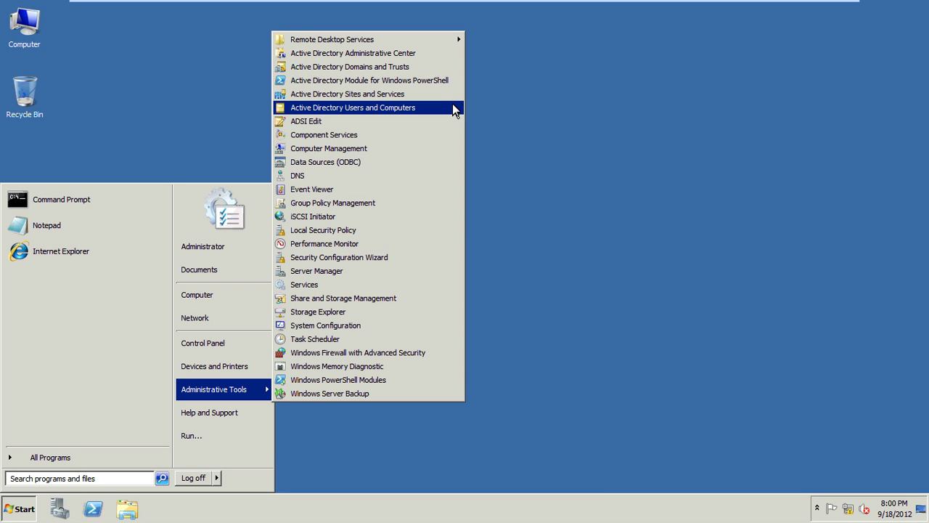
pyautogui.click(453, 108)
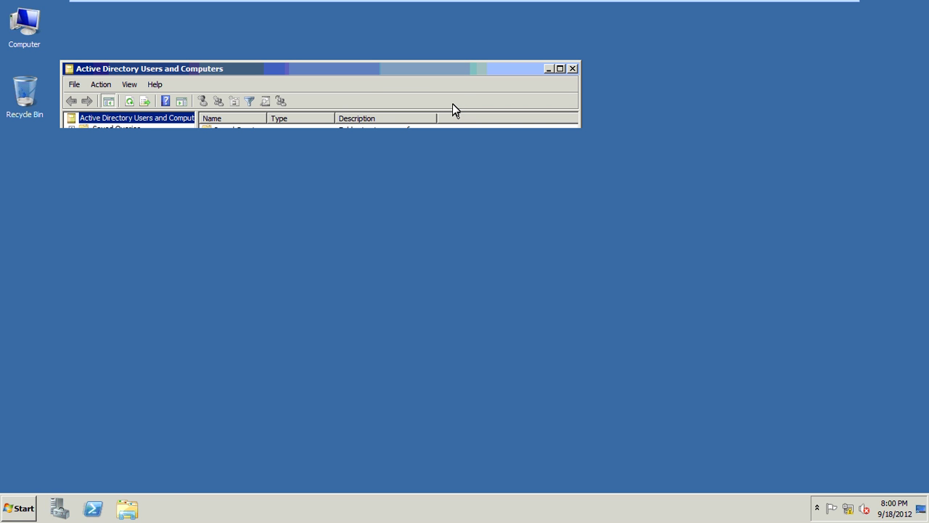
pyautogui.doubleClick(383, 75)
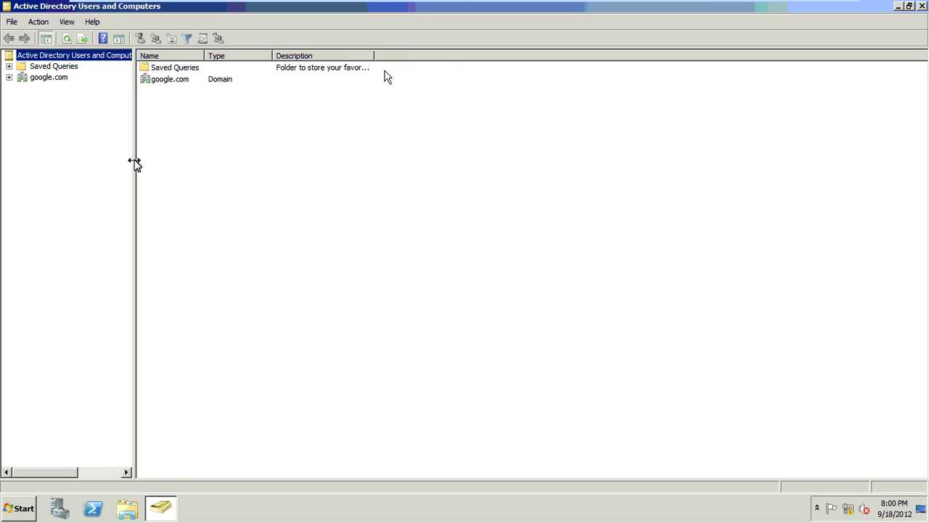
# - Expand google.com, open the Users container, and bring up its New submenu
pyautogui.click(9, 77)
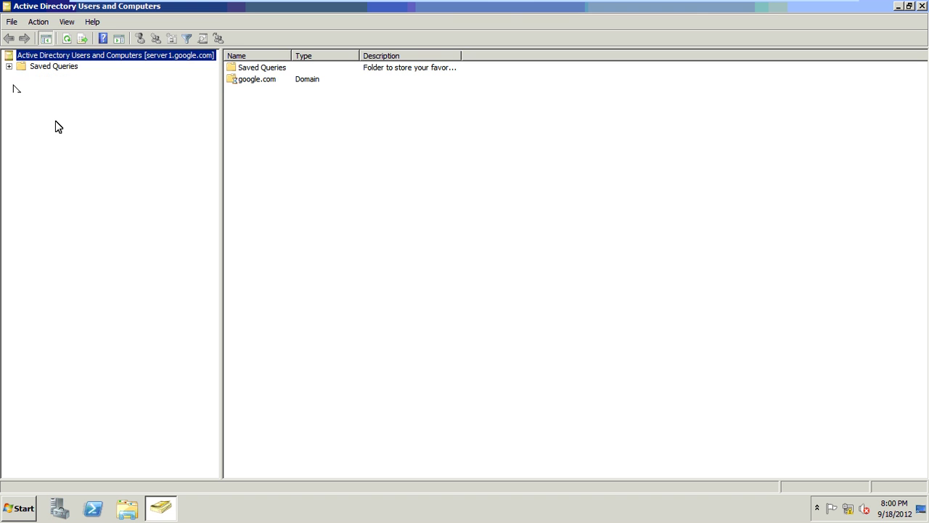
pyautogui.click(54, 143)
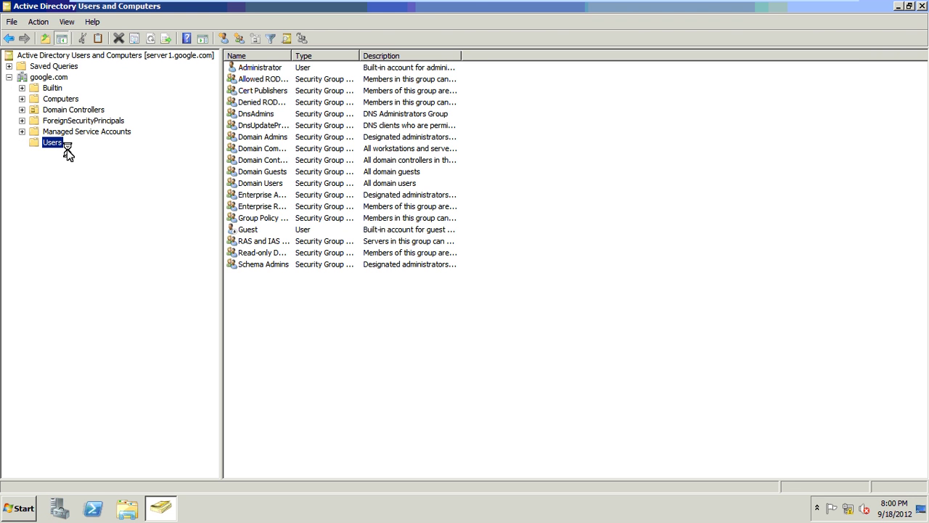
pyautogui.rightClick(64, 152)
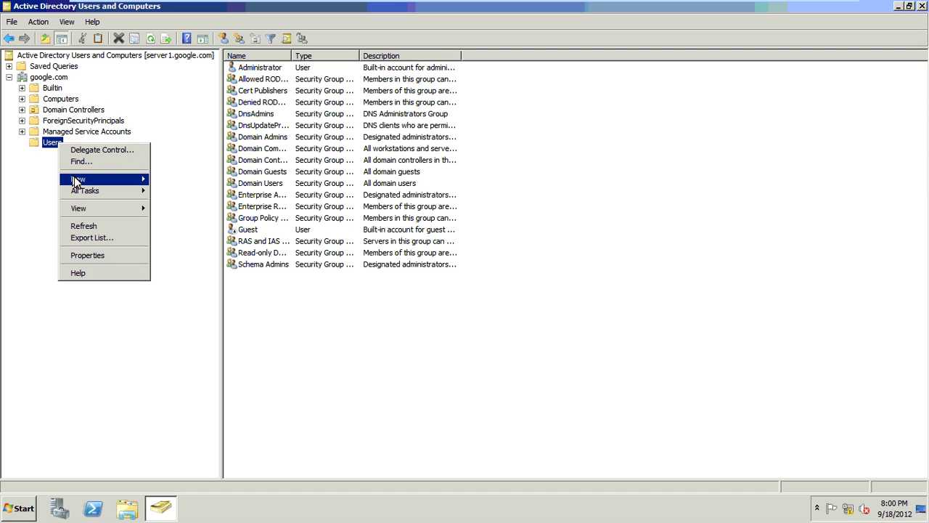
pyautogui.click(79, 179)
# - Start a new user in Users, entering the user's first name, last name and logon name
pyautogui.click(201, 257)
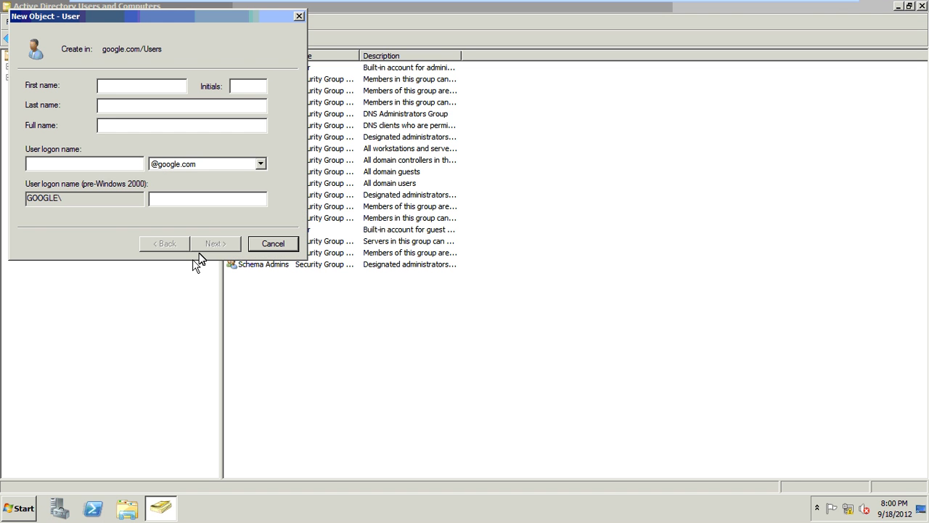
pyautogui.press('Tab')
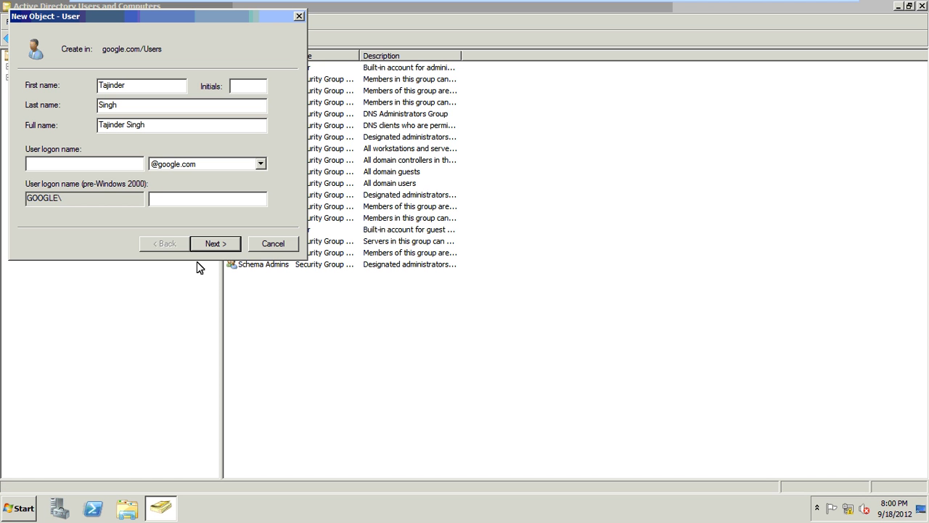
pyautogui.click(215, 244)
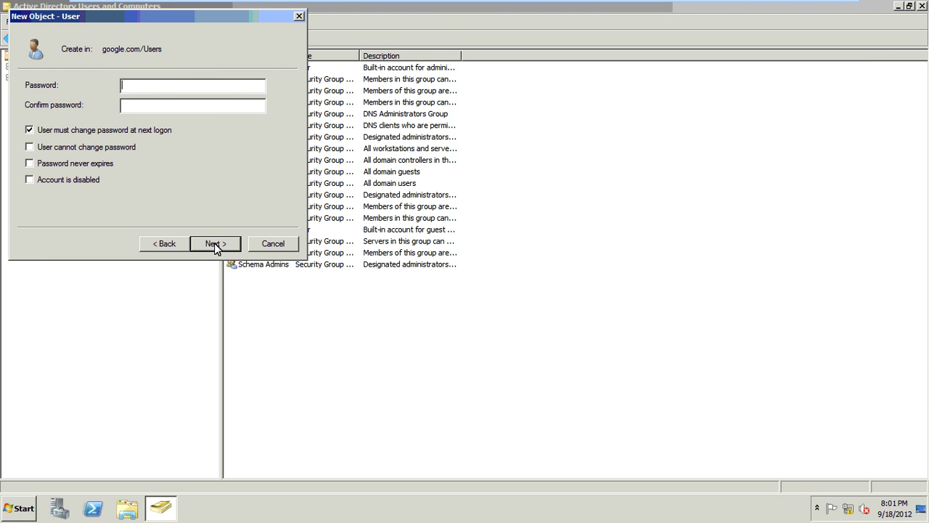
# - Set a password the user cannot change that never expires, finish, and minimize the console
pyautogui.write('•••••••')
pyautogui.press('Tab')
pyautogui.write('•••••••')
pyautogui.hotkey('alt', 'm')
pyautogui.hotkey('alt', 's')
pyautogui.hotkey('alt', 'w')
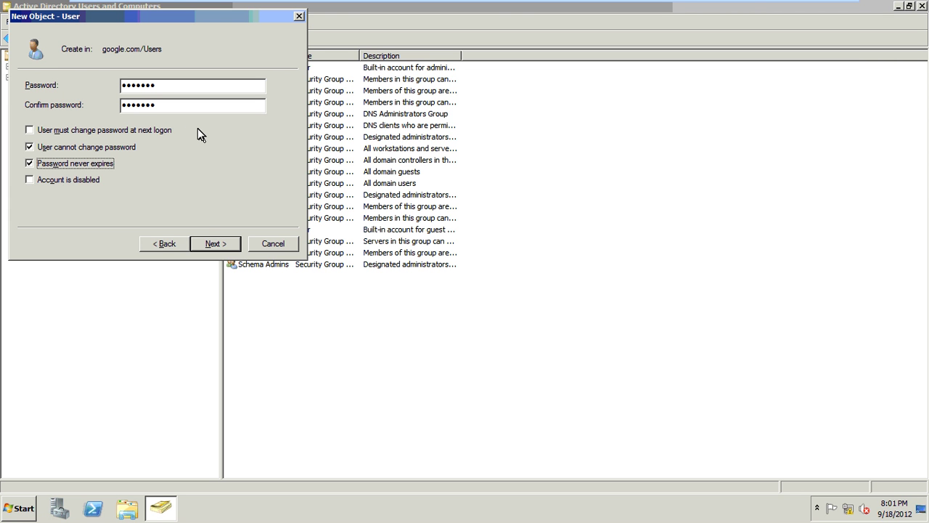
pyautogui.click(218, 243)
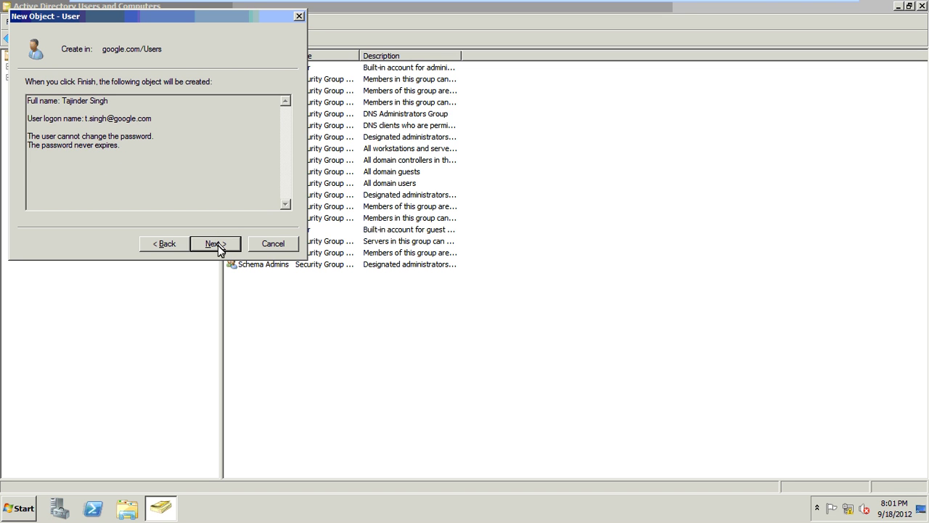
pyautogui.click(218, 244)
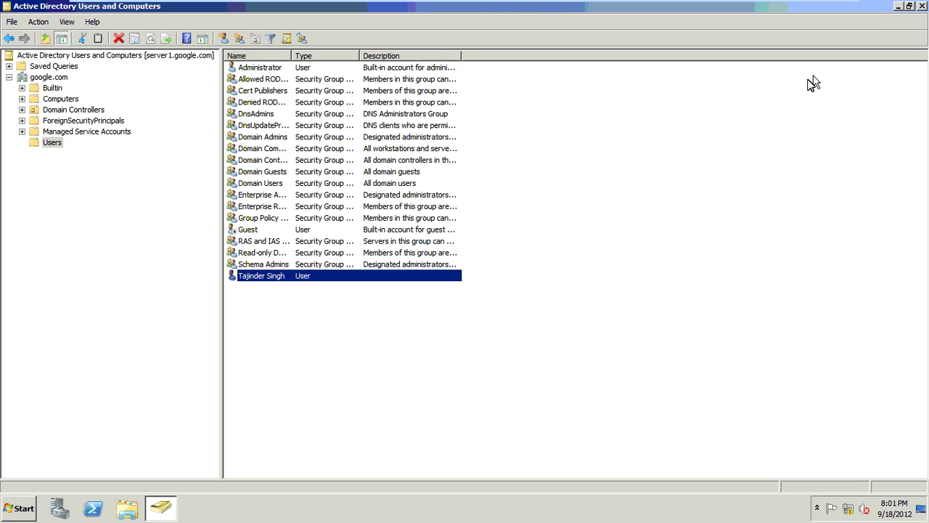
pyautogui.click(902, 7)
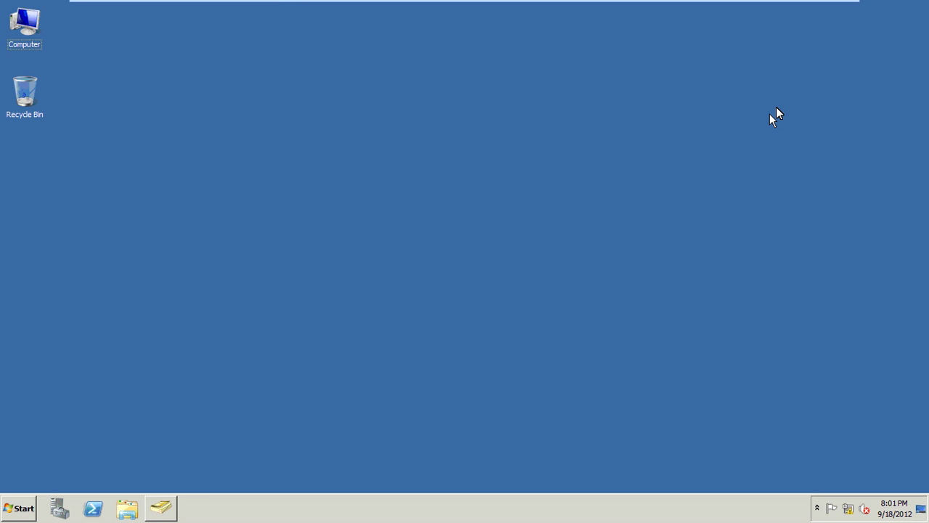
# - Open Command Prompt through Run and change to the root of drive C
pyautogui.press('super+r')
pyautogui.press('Return')
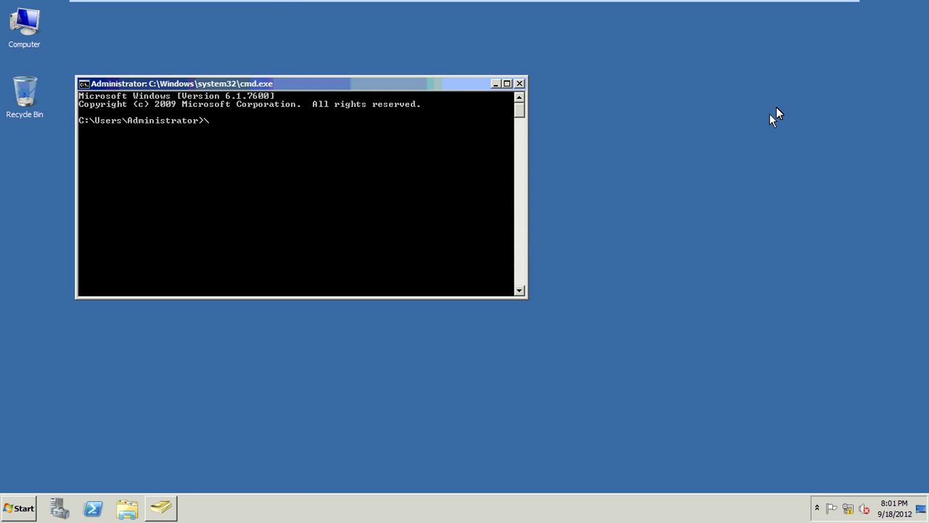
pyautogui.write('cd')
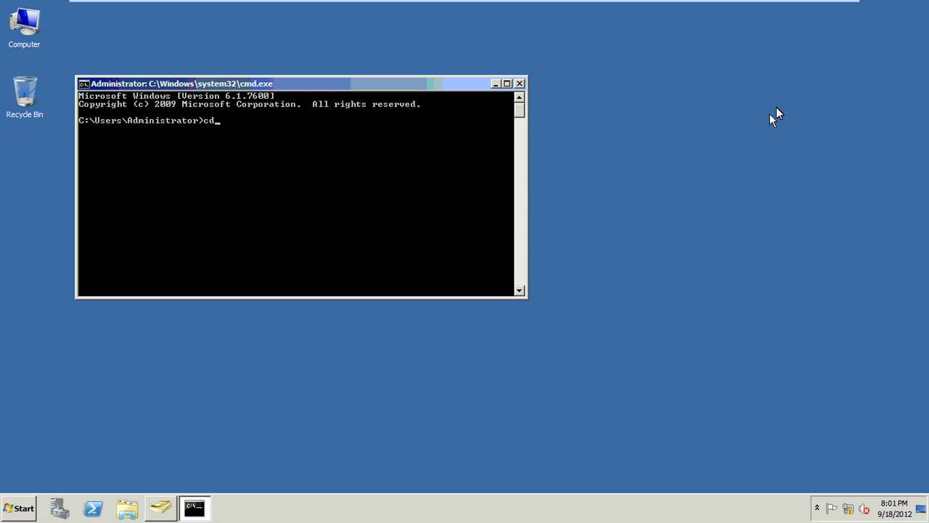
pyautogui.press('Return')
pyautogui.write('cd\\')
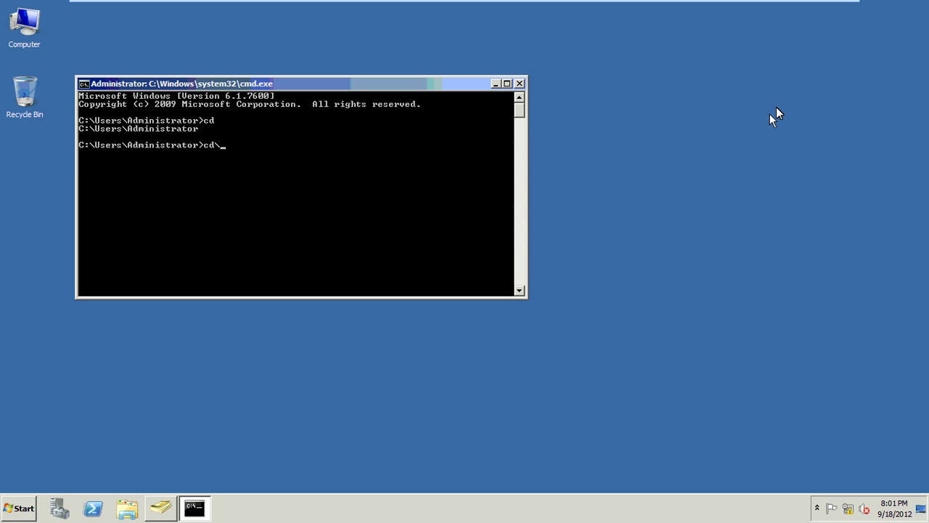
pyautogui.press('Return')
# - Create enabled user01 in google.com Users with dsadd, a password and -canchpwd no
pyautogui.write('dsadd user "cn=user01')
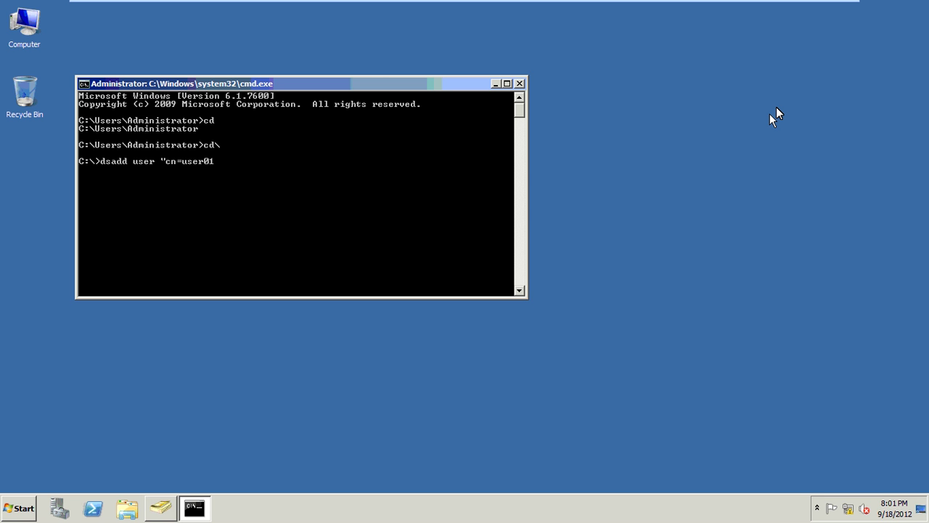
pyautogui.write(',dc=google,dc=com" -pwd a')
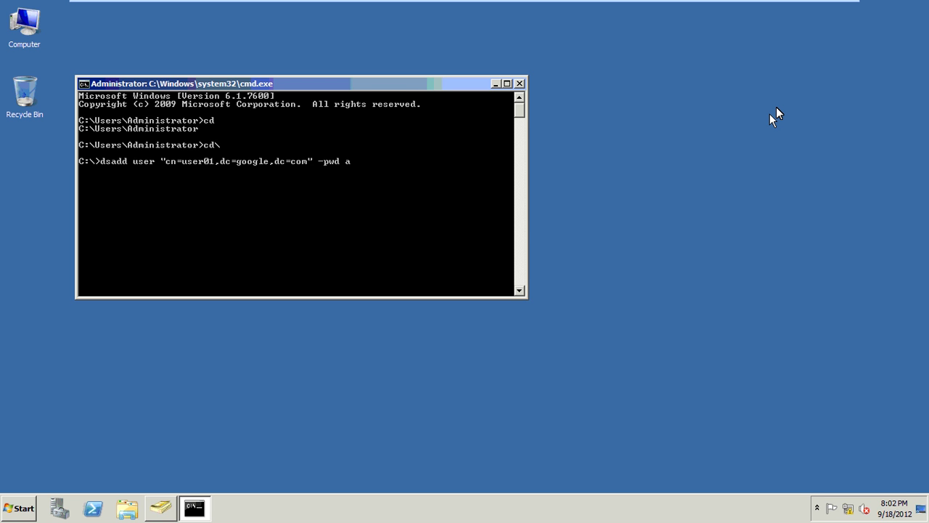
pyautogui.write('sd-123 -disabled')
pyautogui.write('no -can')
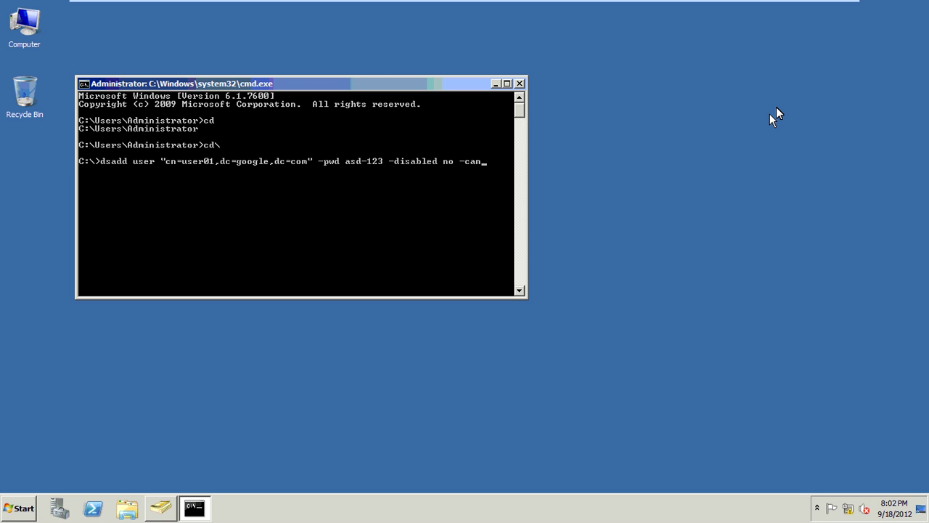
pyautogui.write('chpwd')
pyautogui.write('no')
pyautogui.write('cn=use')
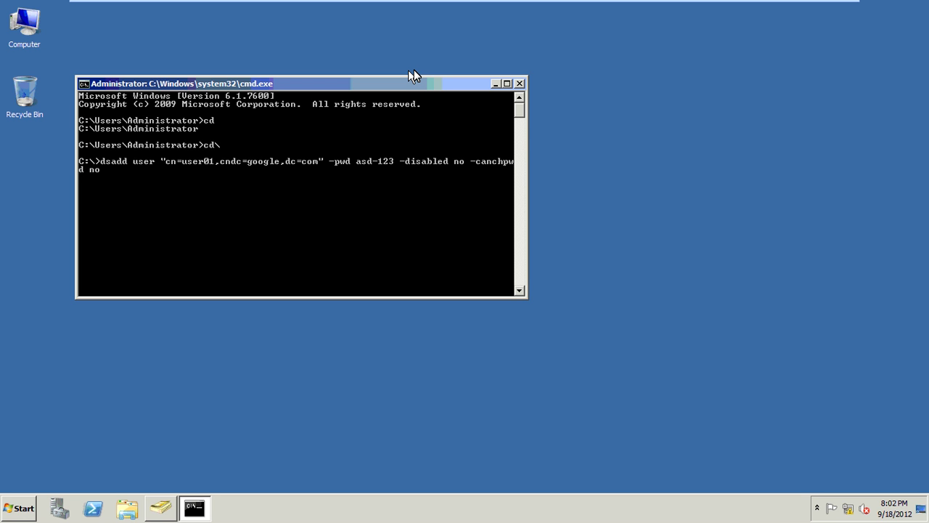
pyautogui.write('rs,')
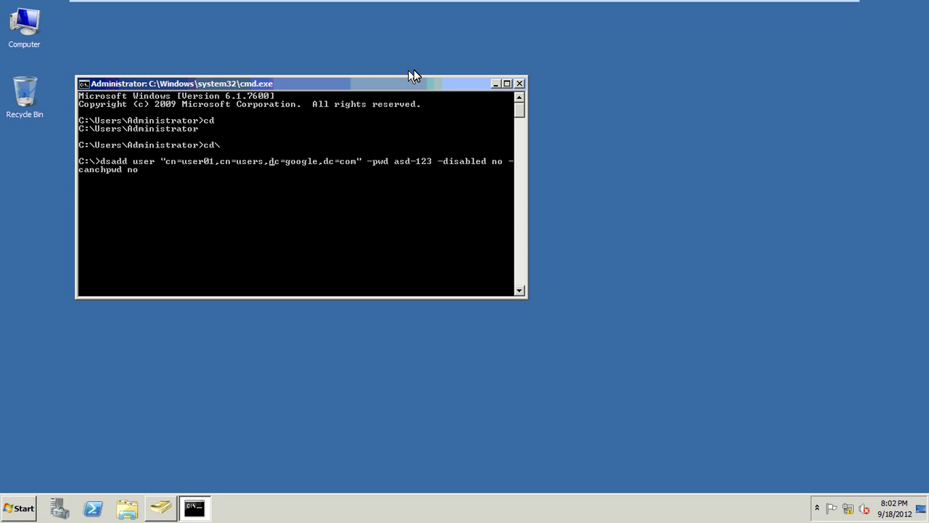
pyautogui.press('Return')
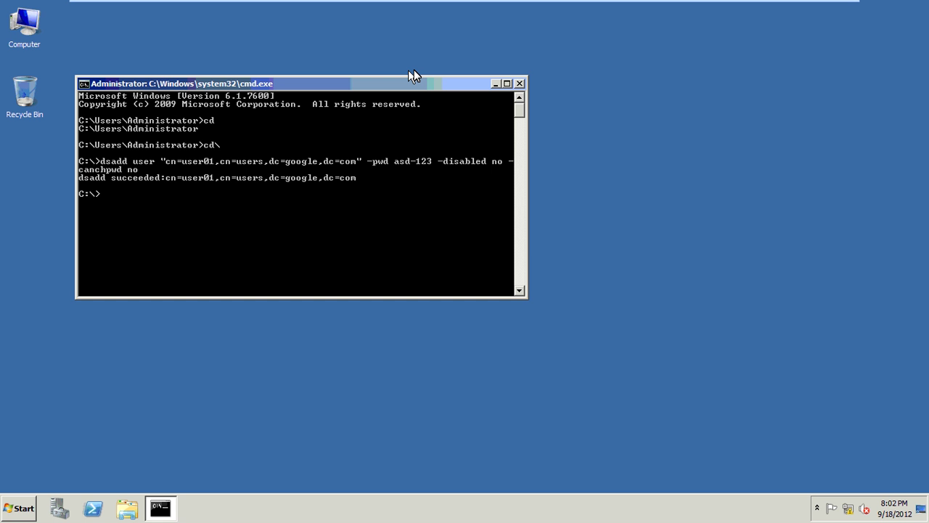
pyautogui.write('dsa.msc')
# - Reopen the console and check user01's Account tab settings in its Properties
pyautogui.press('Return')
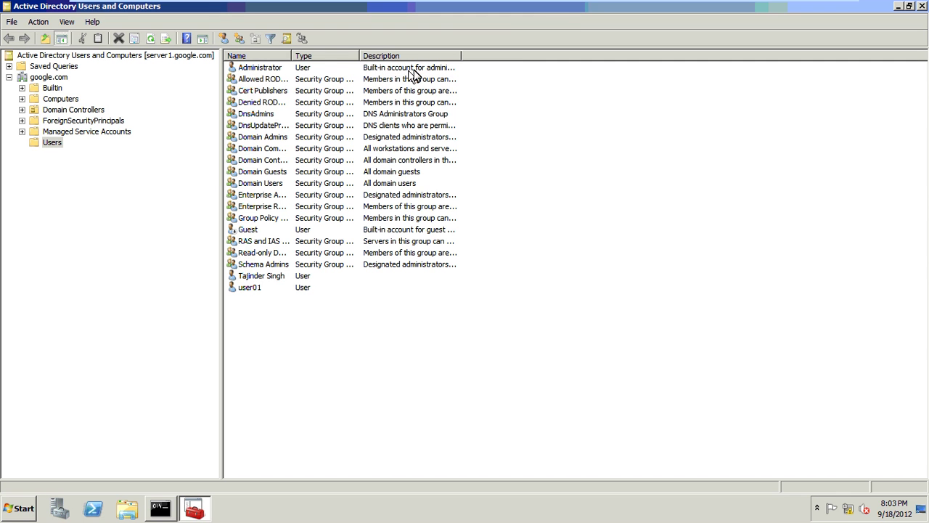
pyautogui.press('Tab')
pyautogui.press('End')
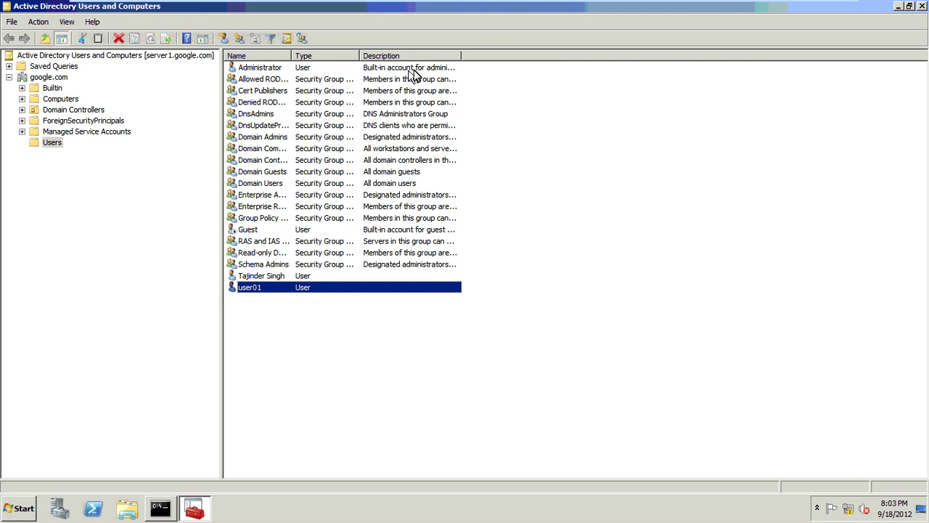
pyautogui.press('Return')
pyautogui.click(411, 125)
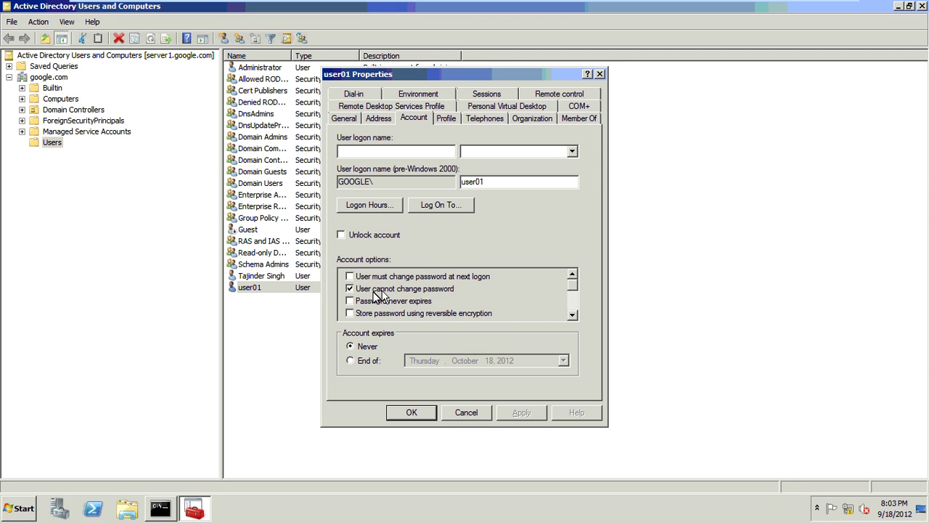
pyautogui.click(414, 412)
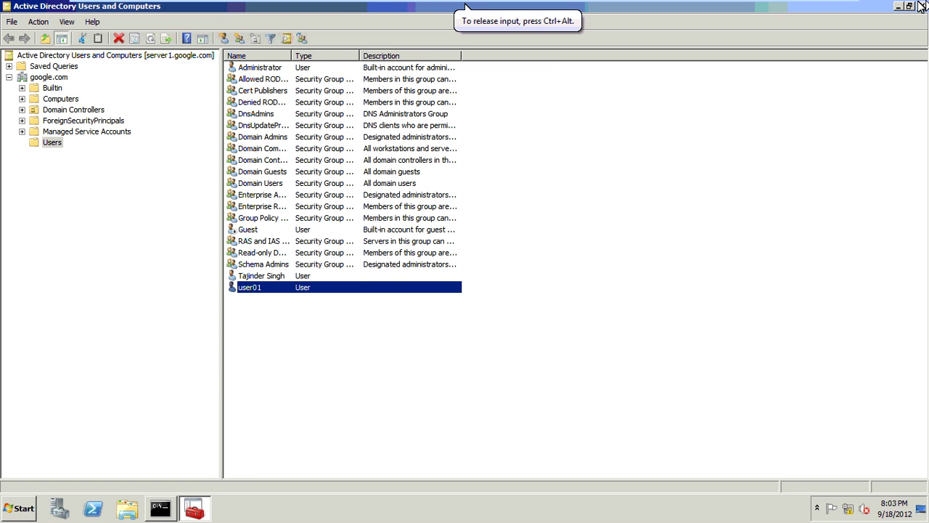
# - Create a Global Security group named IT-Members in the Users container
pyautogui.rightClick(59, 144)
pyautogui.moveTo(81, 180)
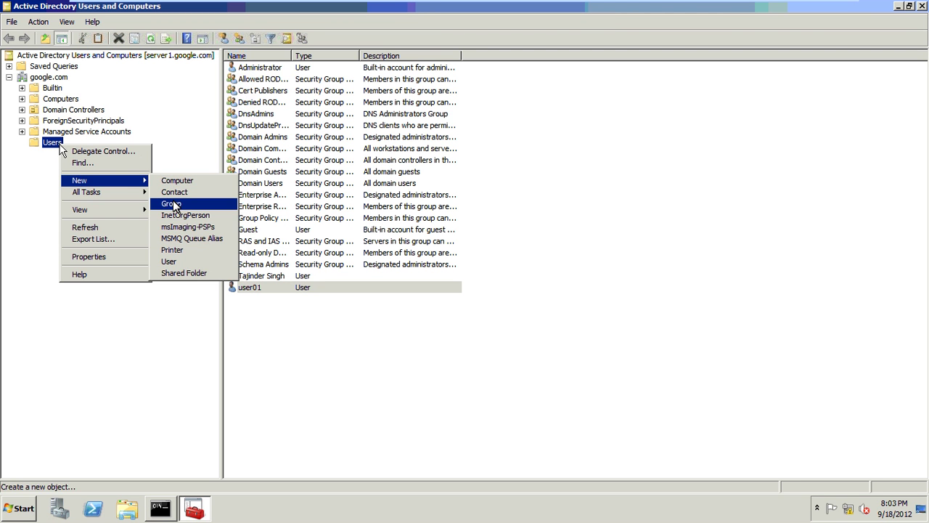
pyautogui.click(174, 204)
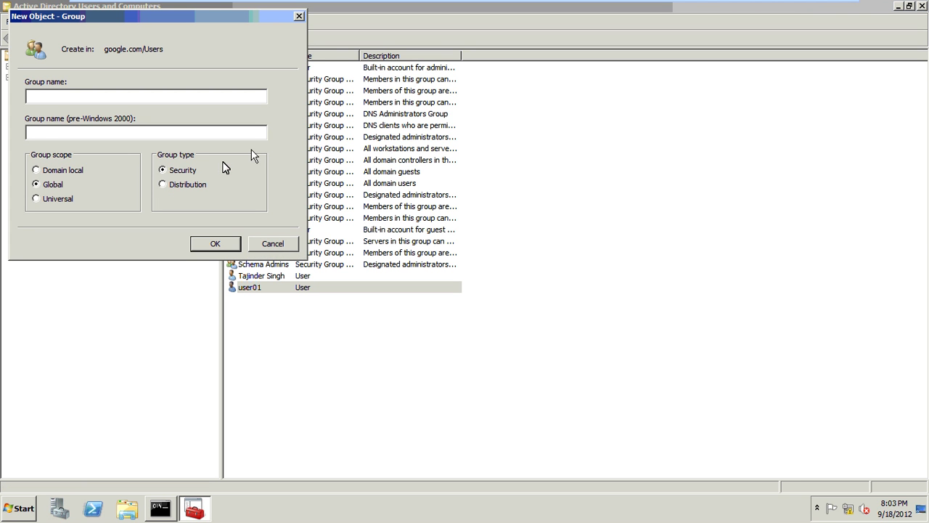
pyautogui.write('IT-Members')
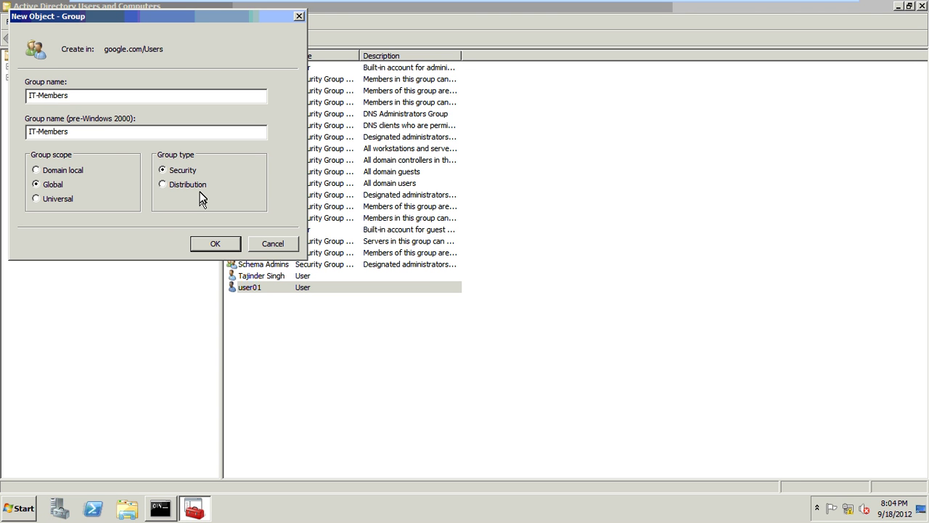
pyautogui.click(211, 244)
# - Add the newly created user and user01 as IT-Members members, apply, and minimize the console
pyautogui.doubleClick(283, 241)
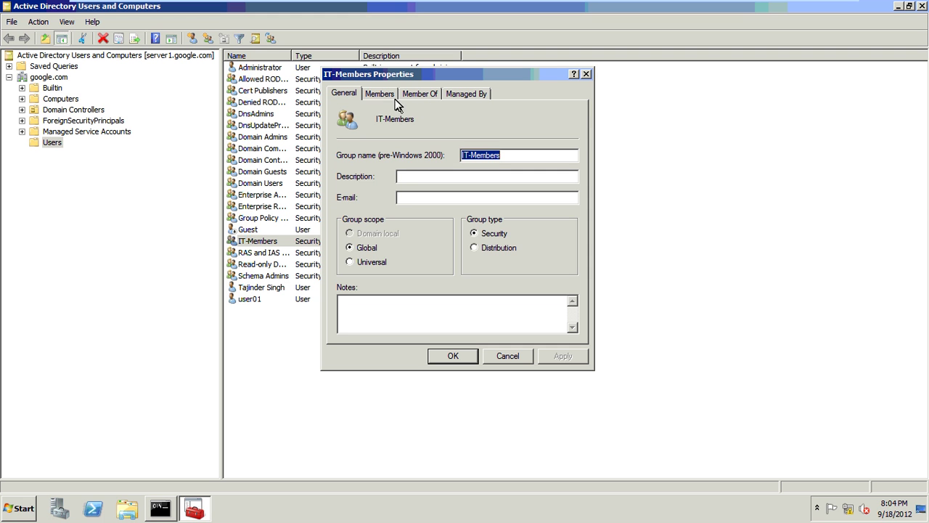
pyautogui.click(390, 95)
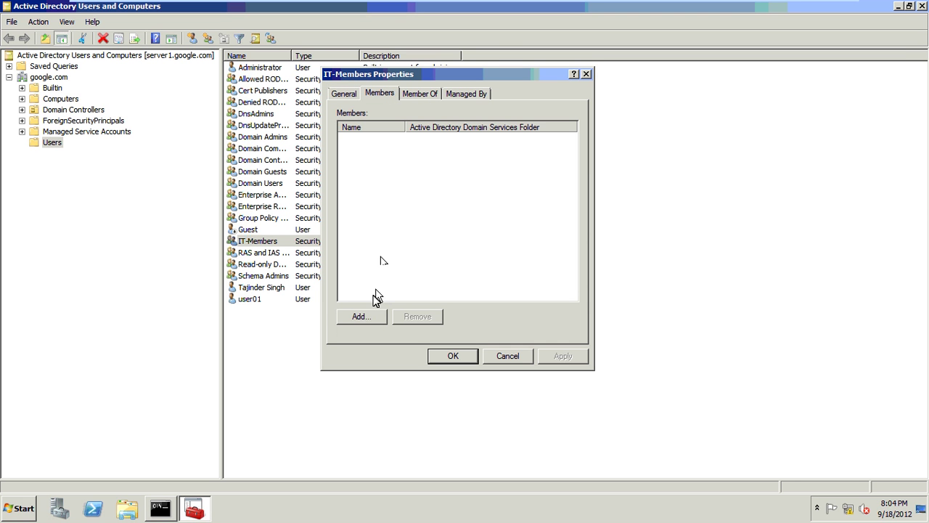
pyautogui.click(366, 314)
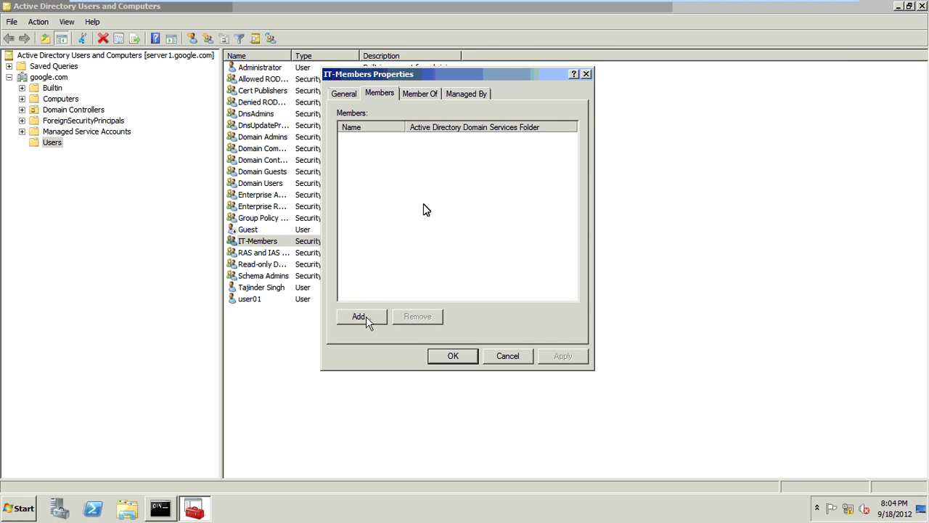
pyautogui.write('tajinder')
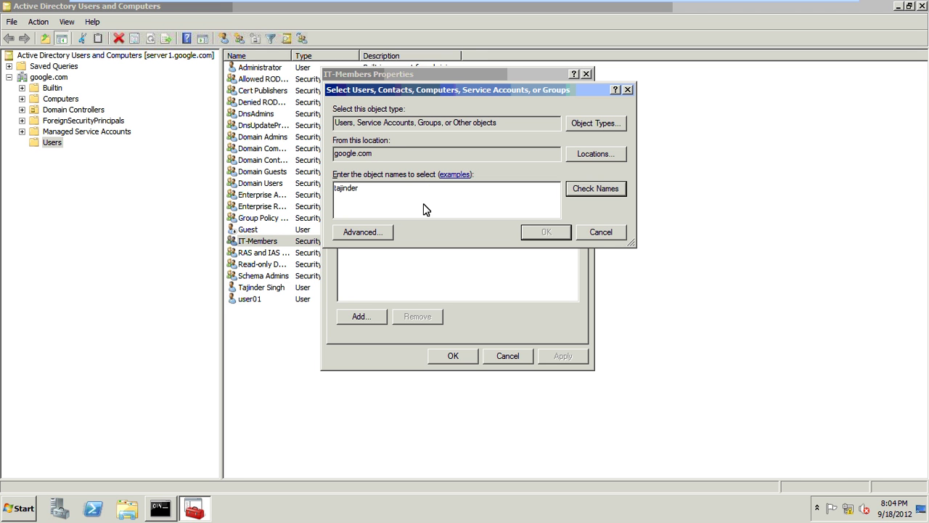
pyautogui.press('Return')
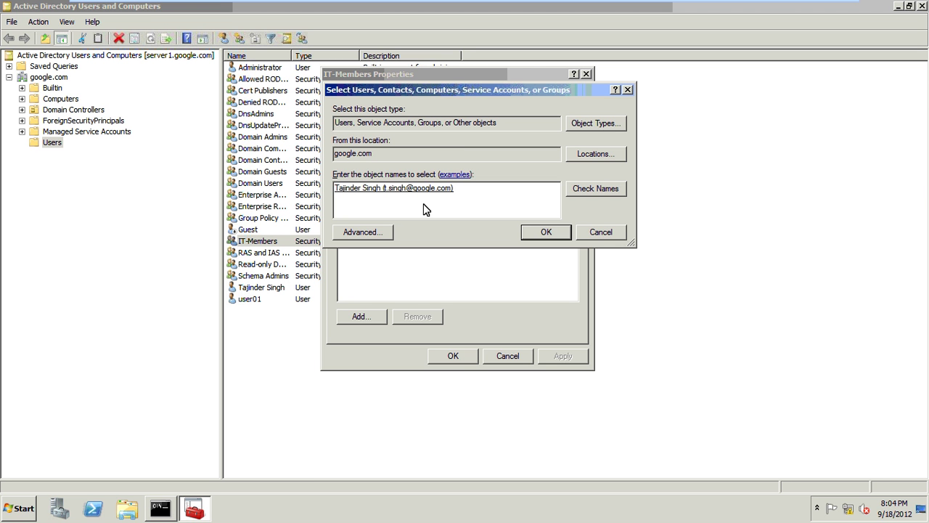
pyautogui.write('user01')
pyautogui.press('Return')
pyautogui.click(535, 236)
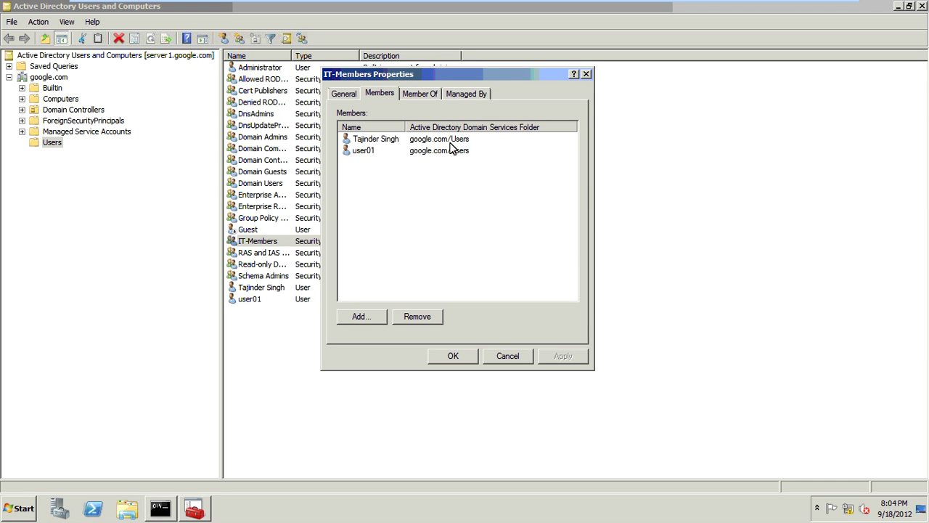
pyautogui.click(579, 355)
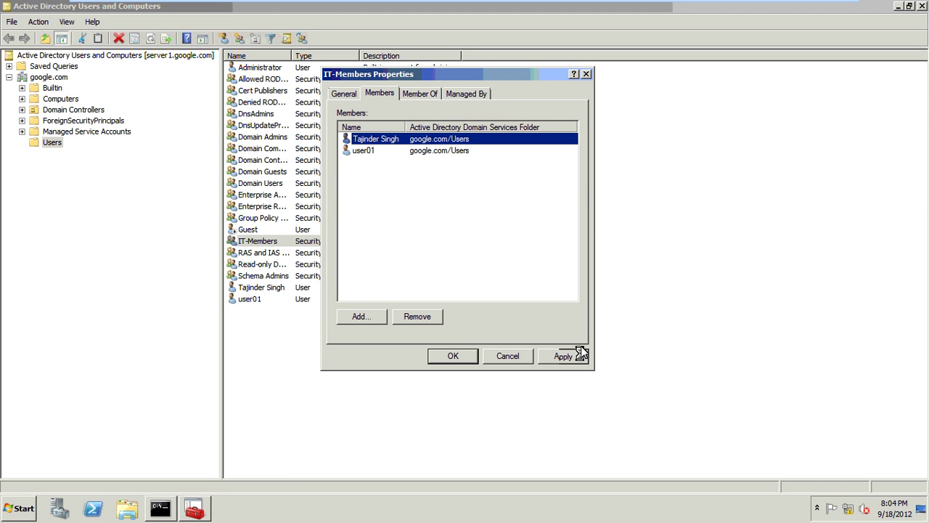
pyautogui.click(452, 358)
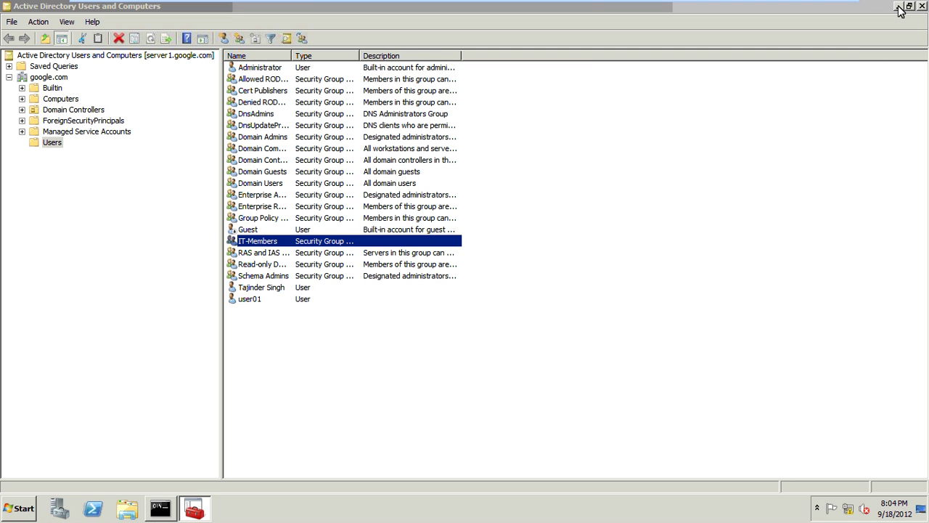
pyautogui.click(899, 6)
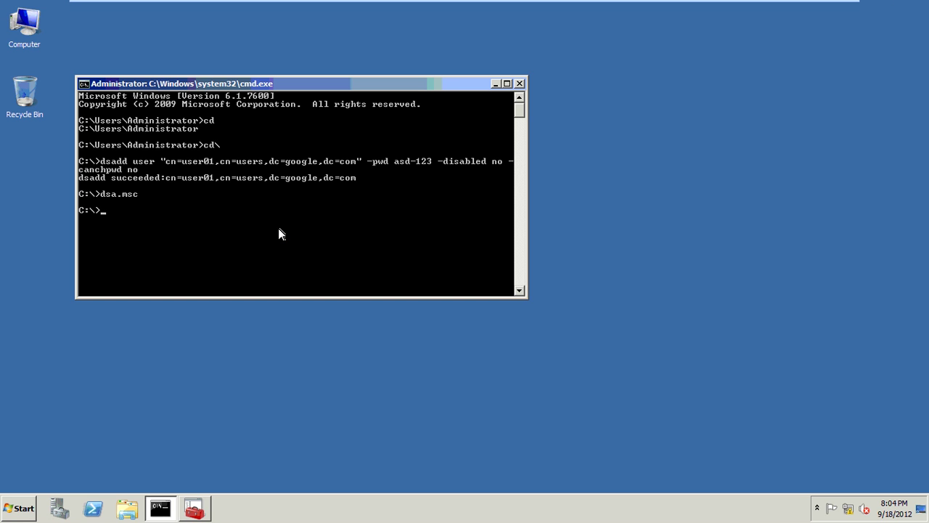
# - Display the dsadd /? help and scroll through its listed object types
pyautogui.write('dsadd /?')
pyautogui.press('Return')
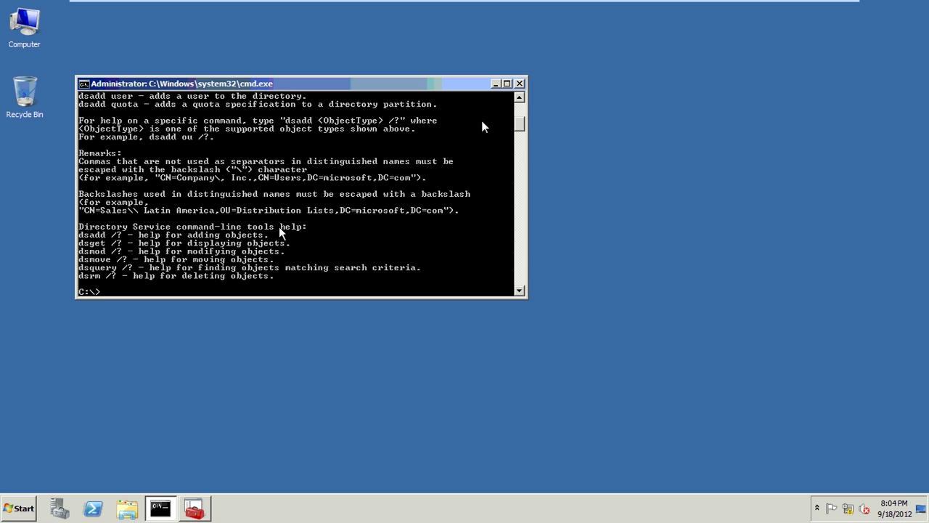
pyautogui.scroll(1, 521, 102)
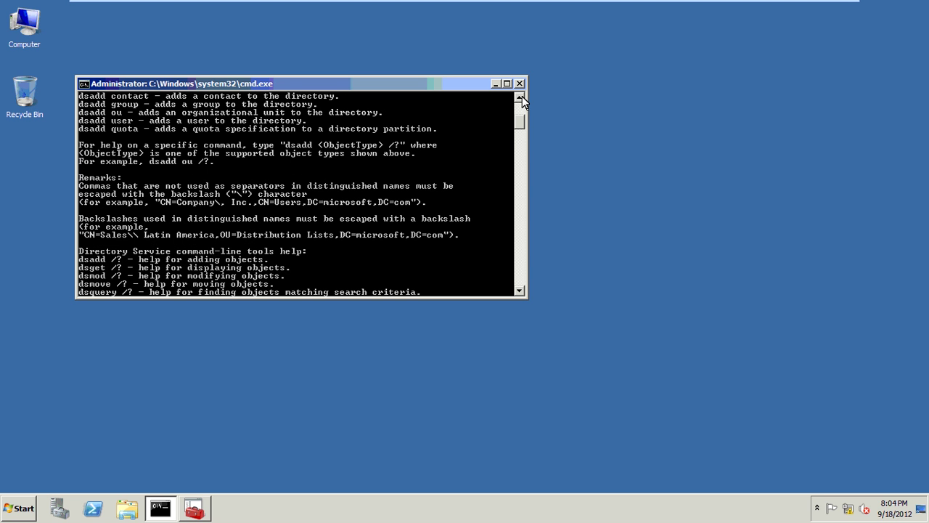
pyautogui.scroll(1, 520, 102)
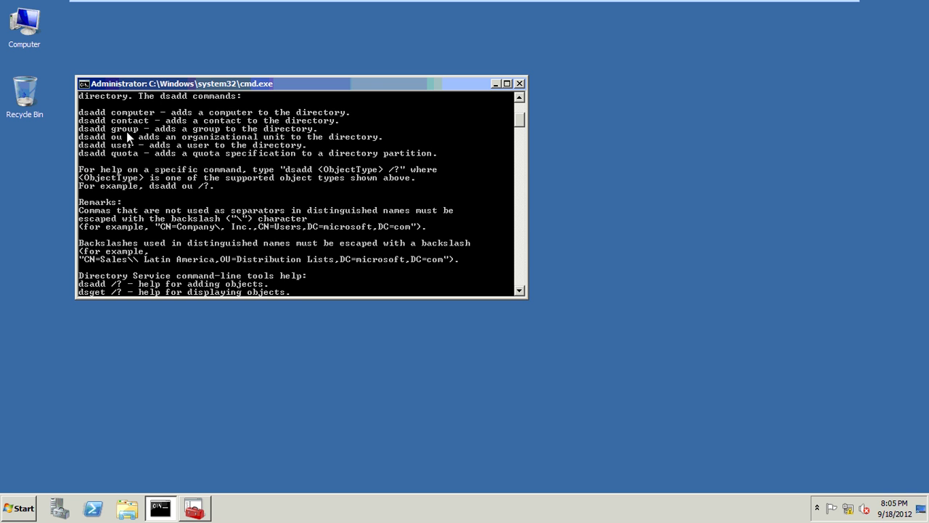
pyautogui.scroll(-3, 149, 196)
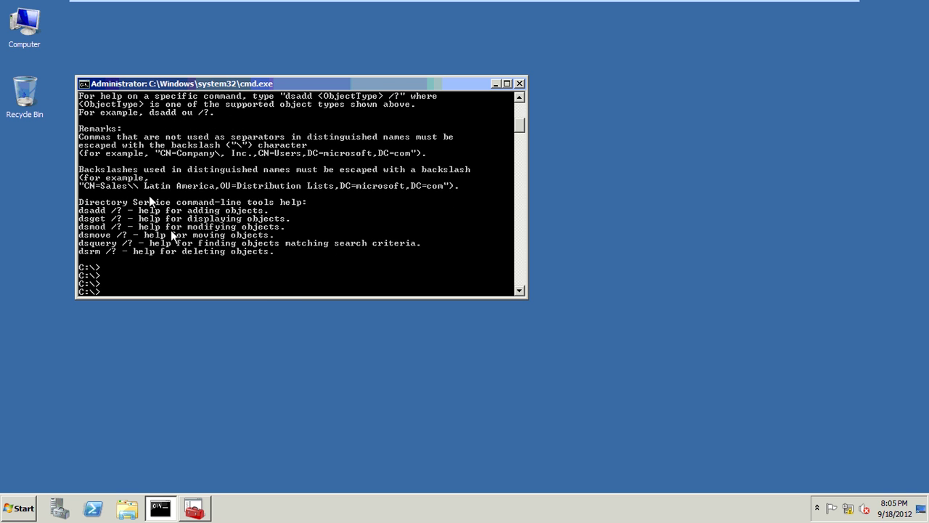
pyautogui.write('dsadd group "cn=Rooman')
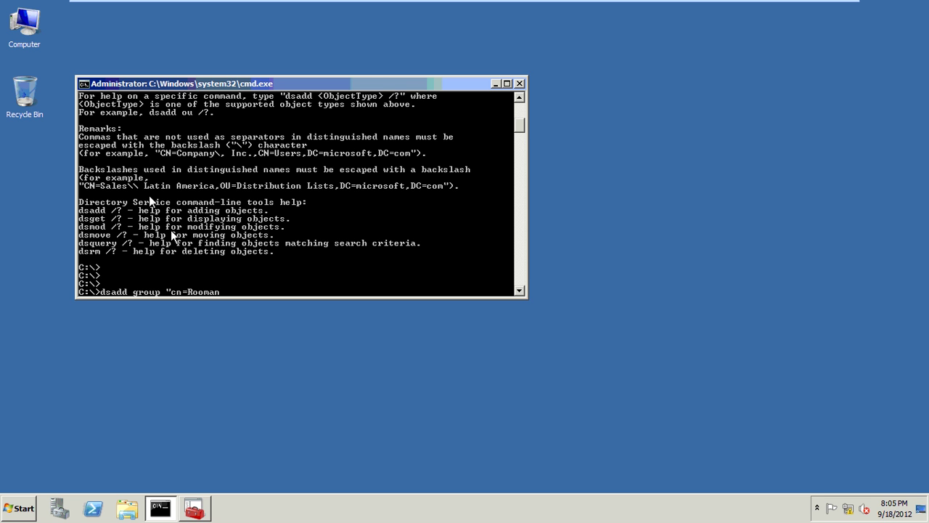
pyautogui.write('-Staff,cn=users,')
# - Create Rooman-Staff in google.com Users with dsadd group, then return to the console
pyautogui.press('BackSpace')
pyautogui.press('BackSpace')
pyautogui.press('BackSpace')
pyautogui.press('BackSpace')
pyautogui.press('BackSpace')
pyautogui.press('BackSpace')
pyautogui.press('BackSpace')
pyautogui.press('BackSpace')
pyautogui.press('BackSpace')
pyautogui.press('BackSpace')
pyautogui.press('BackSpace')
pyautogui.press('BackSpace')
pyautogui.press('BackSpace')
pyautogui.press('BackSpace')
pyautogui.press('BackSpace')
pyautogui.press('BackSpace')
pyautogui.press('BackSpace')
pyautogui.press('BackSpace')
pyautogui.press('BackSpace')
pyautogui.press('BackSpace')
pyautogui.write('=Rooman-Staff,cn=users,dc=goog')
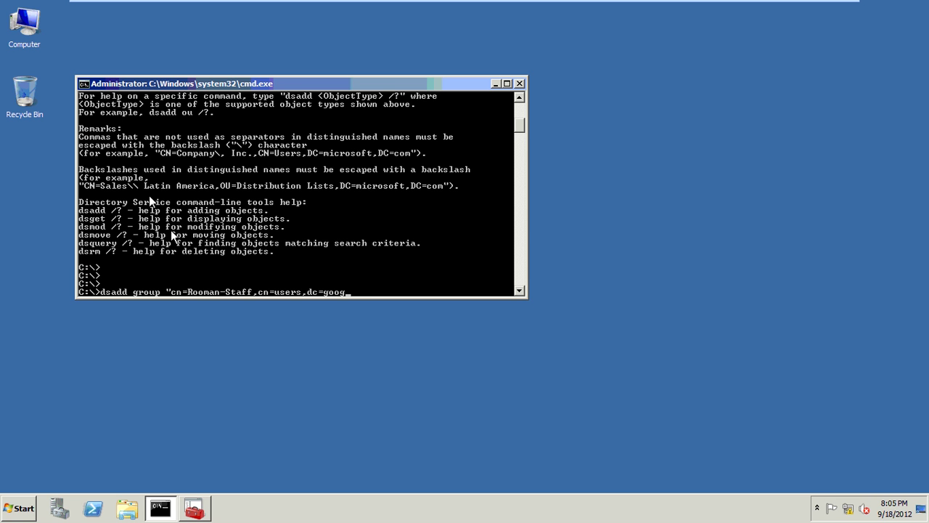
pyautogui.write('le,dc=com"')
pyautogui.press('Return')
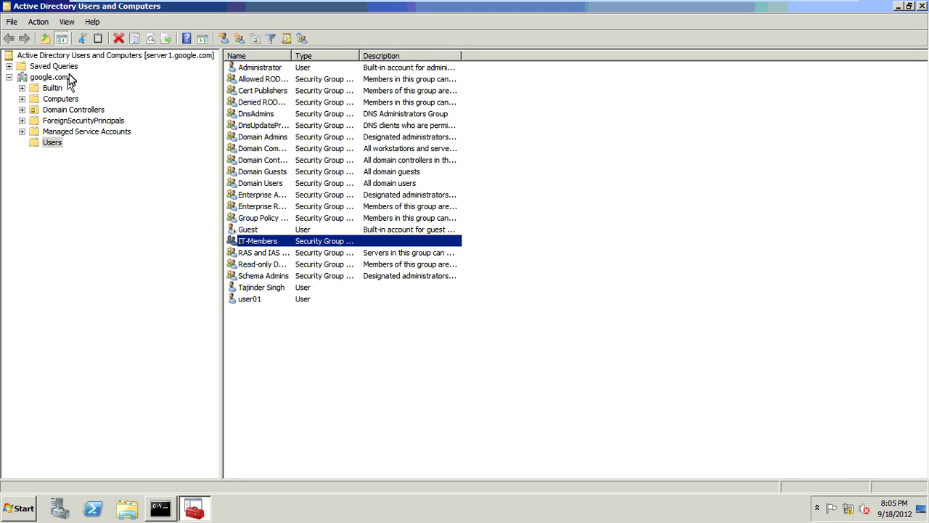
pyautogui.click(68, 78)
# - Refresh the domain and add user01 as a member of the Rooman-Staff group
pyautogui.click(120, 38)
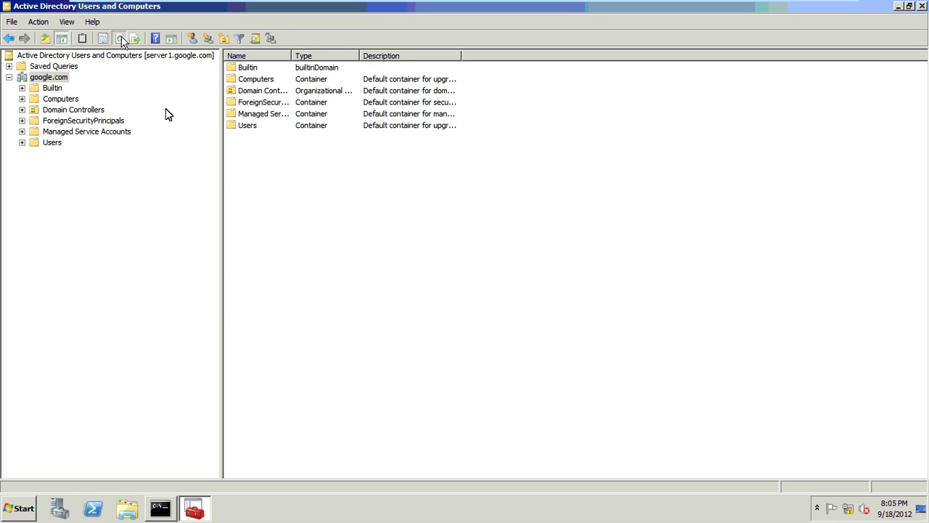
pyautogui.click(49, 143)
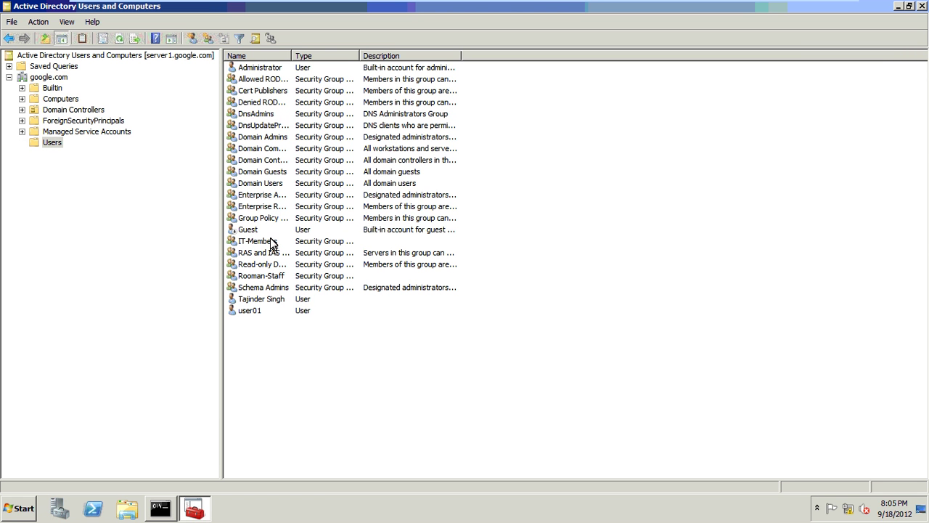
pyautogui.click(267, 279)
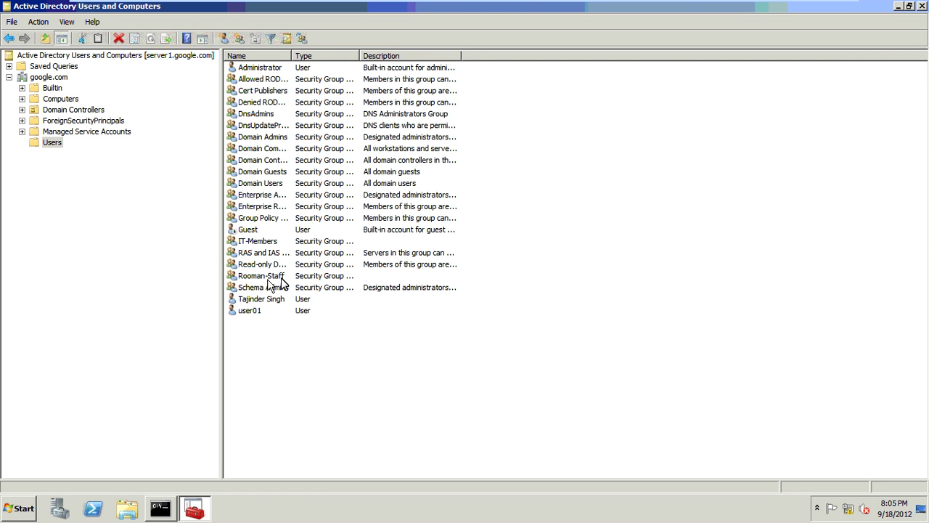
pyautogui.click(287, 281)
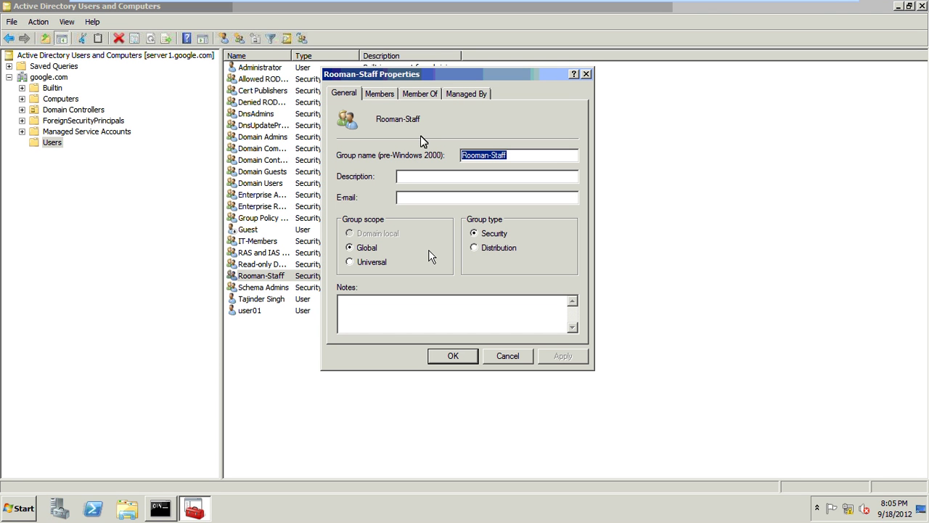
pyautogui.click(378, 98)
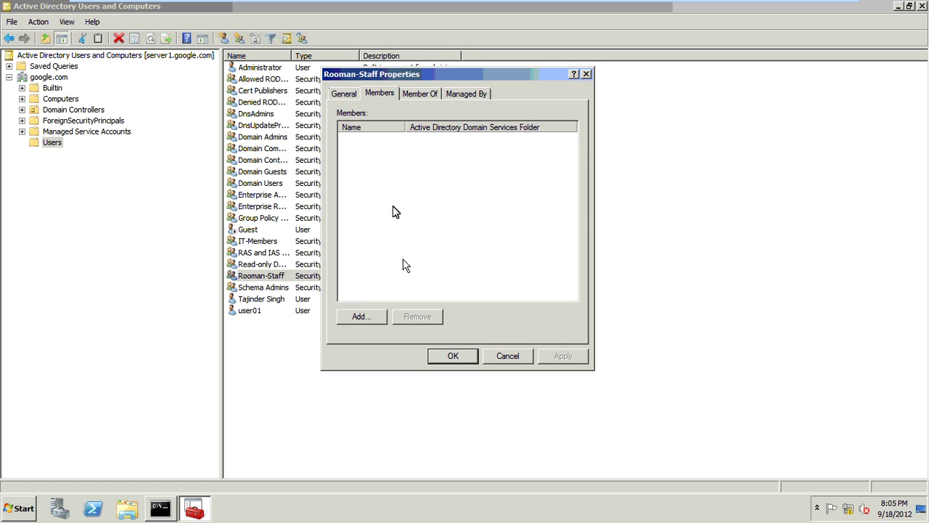
pyautogui.click(376, 315)
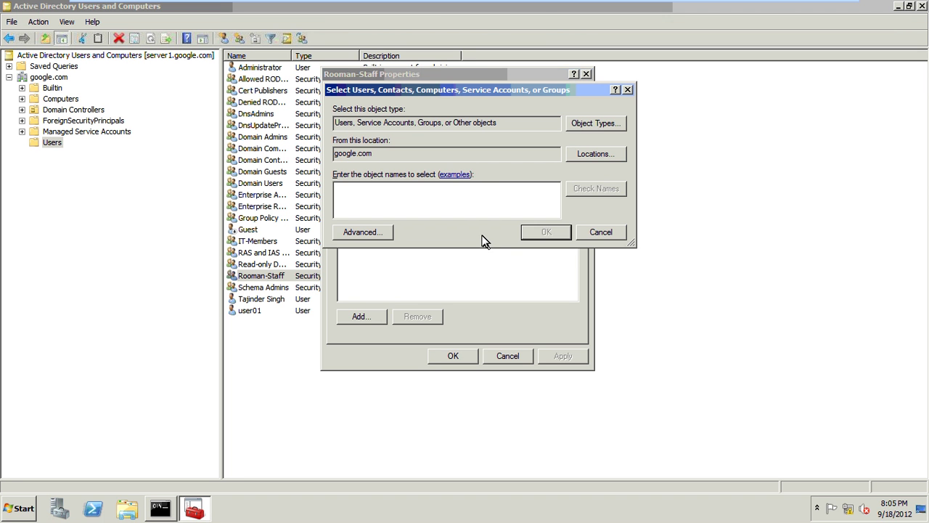
pyautogui.write('user')
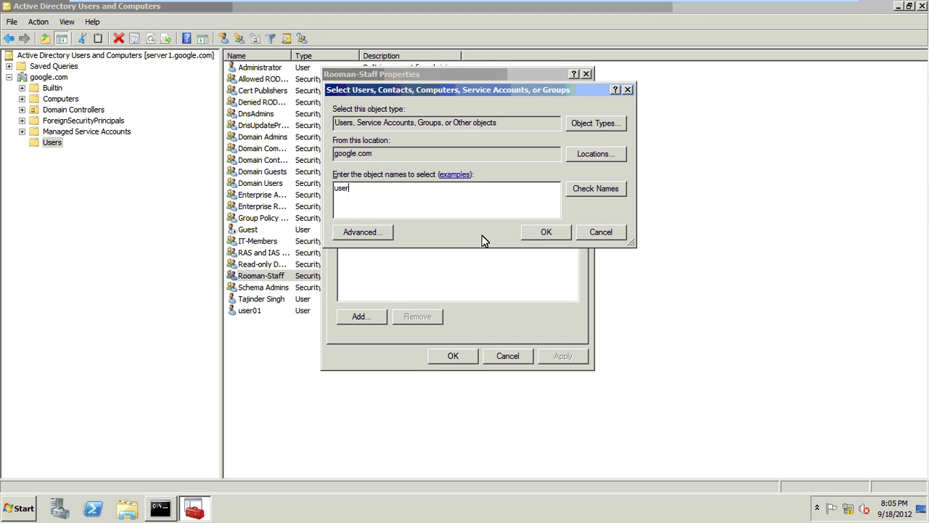
pyautogui.click(528, 233)
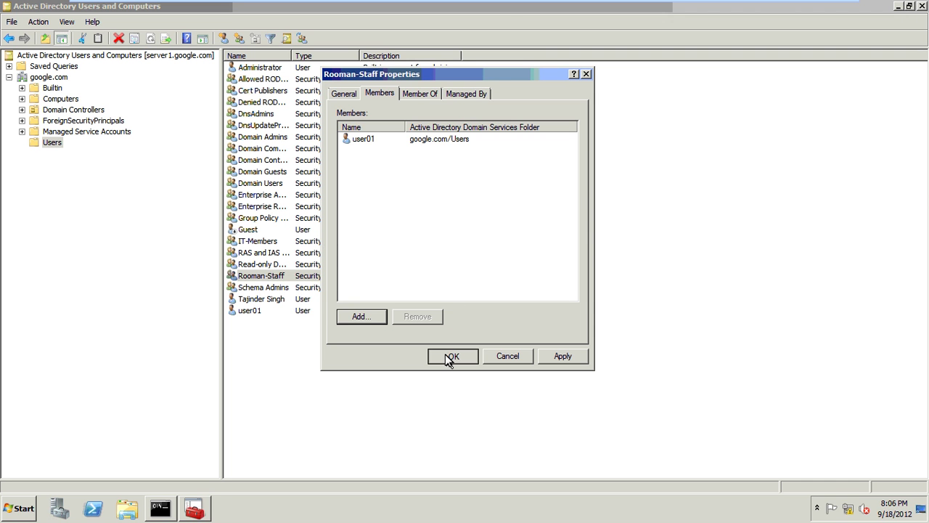
pyautogui.click(450, 355)
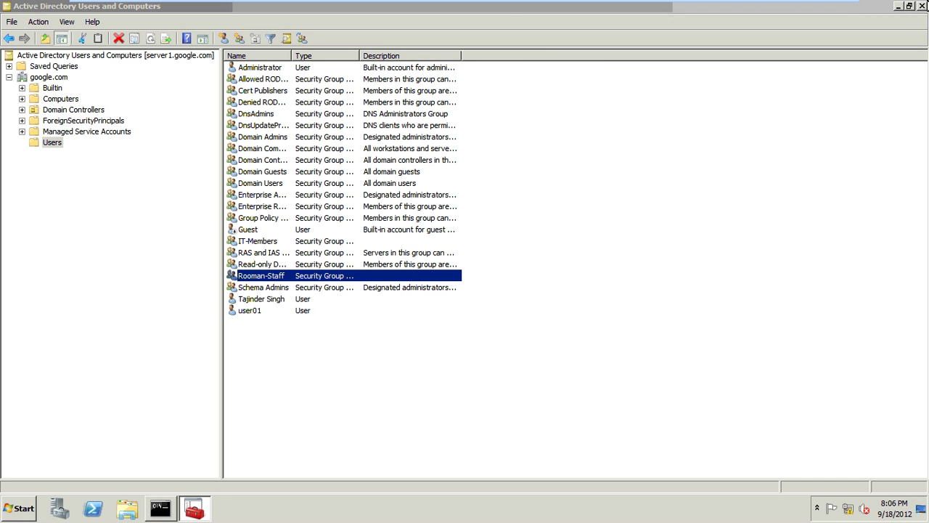
pyautogui.click(923, 5)
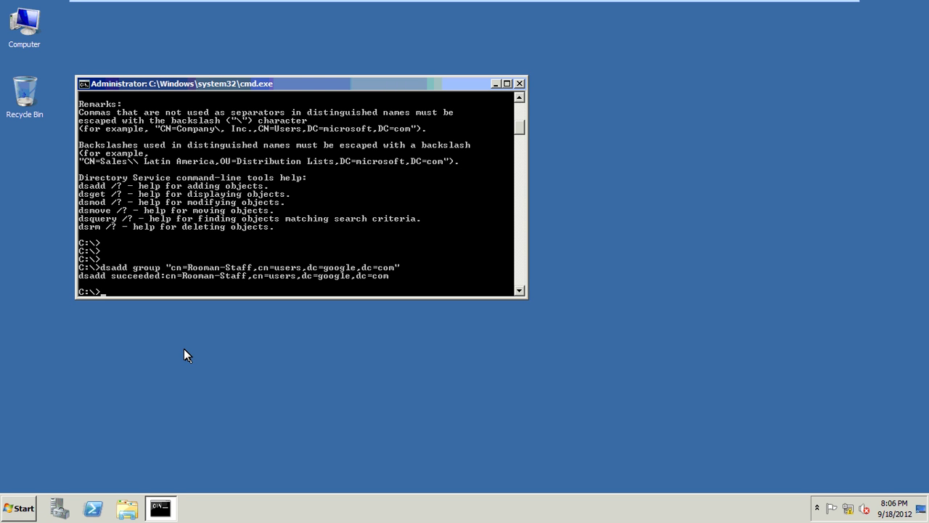
pyautogui.write('dsa.msc')
pyautogui.press('Return')
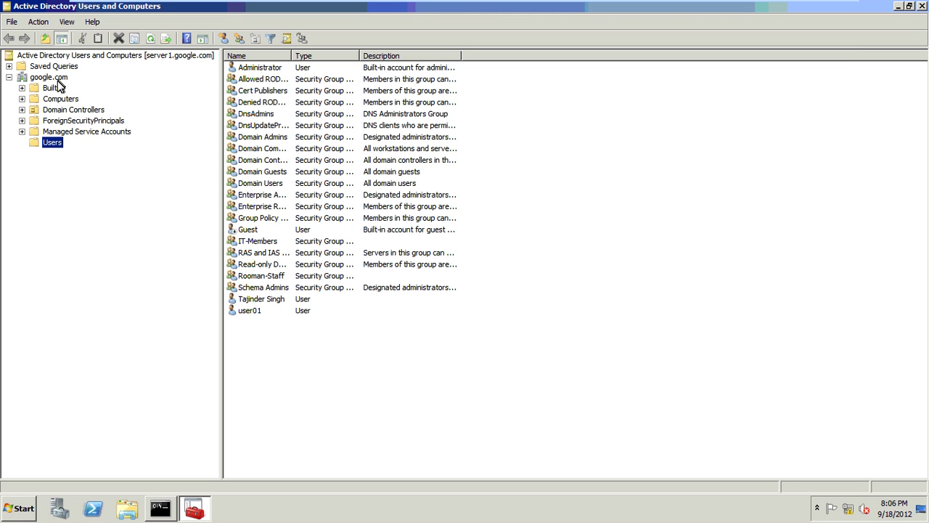
# - Create a new organizational unit named HR under the google.com domain
pyautogui.click(58, 78)
pyautogui.rightClick(58, 79)
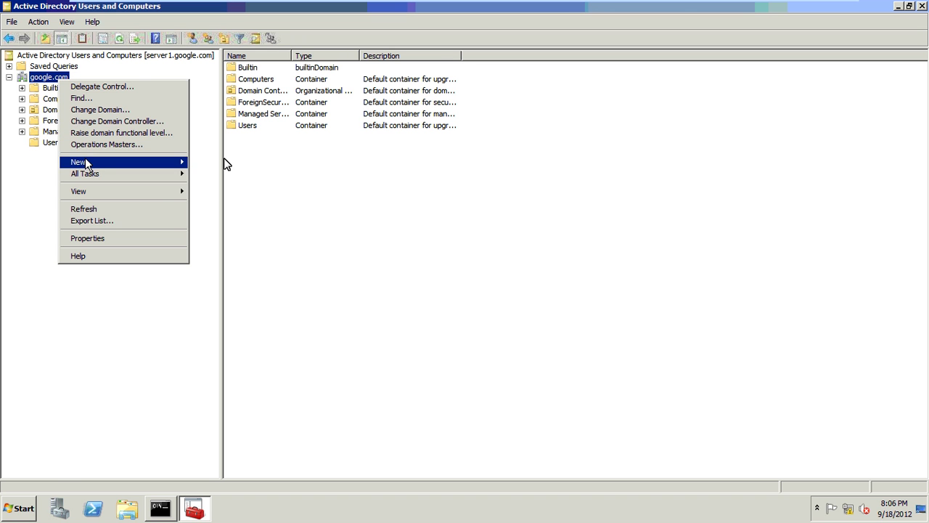
pyautogui.moveTo(84, 163)
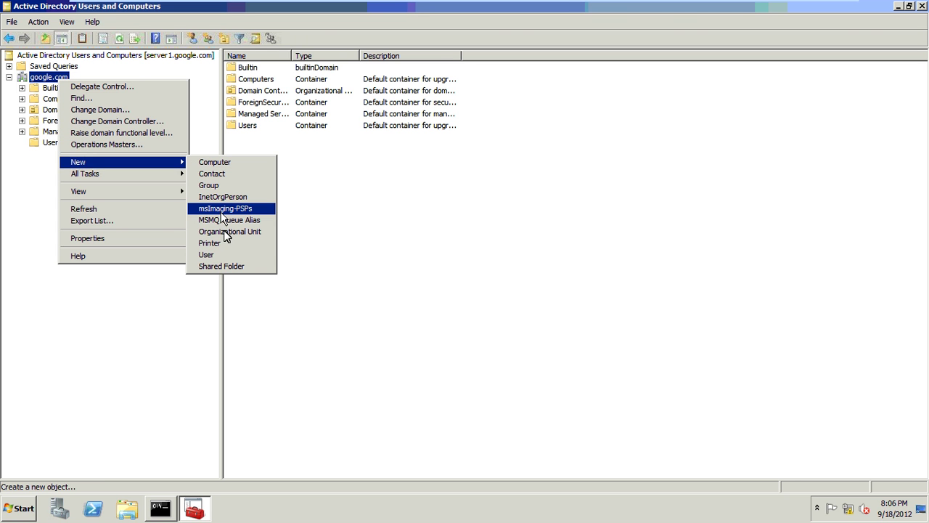
pyautogui.click(225, 231)
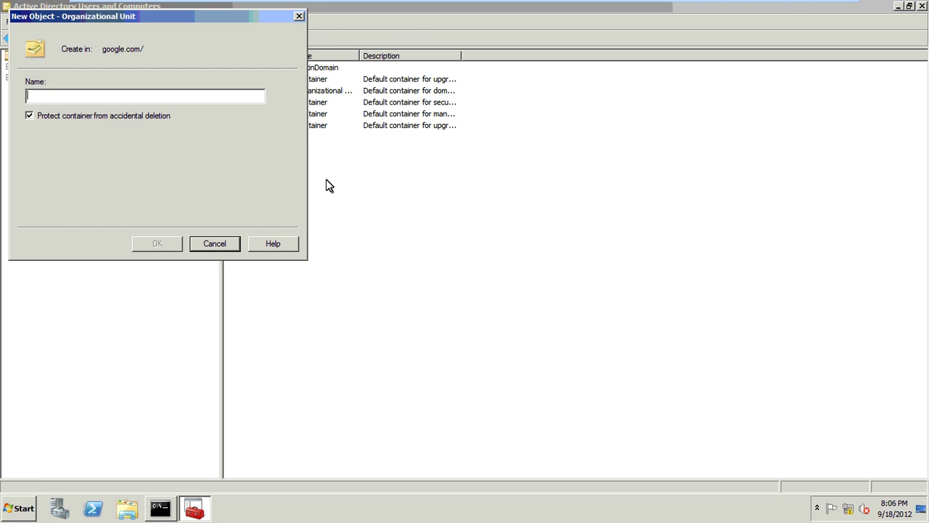
pyautogui.write('HR')
pyautogui.press('Return')
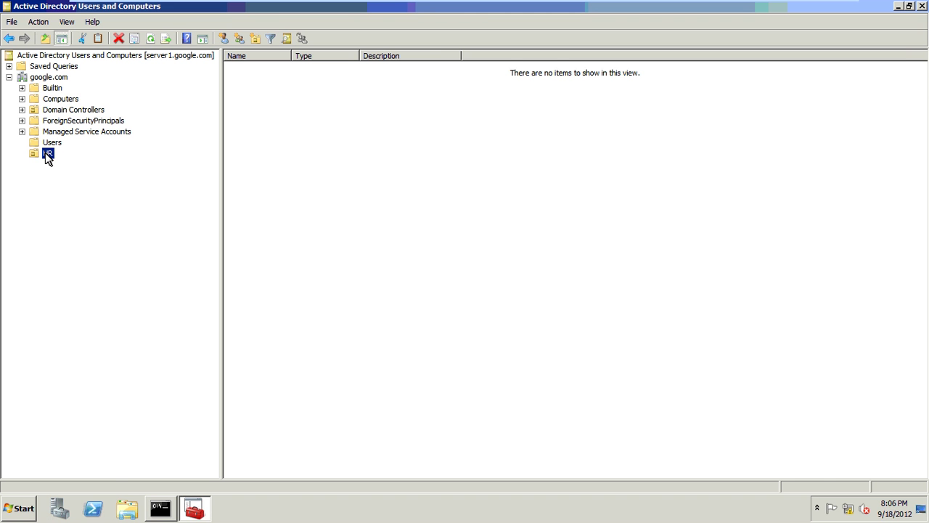
# - Open the HR organizational unit's properties
pyautogui.rightClick(48, 158)
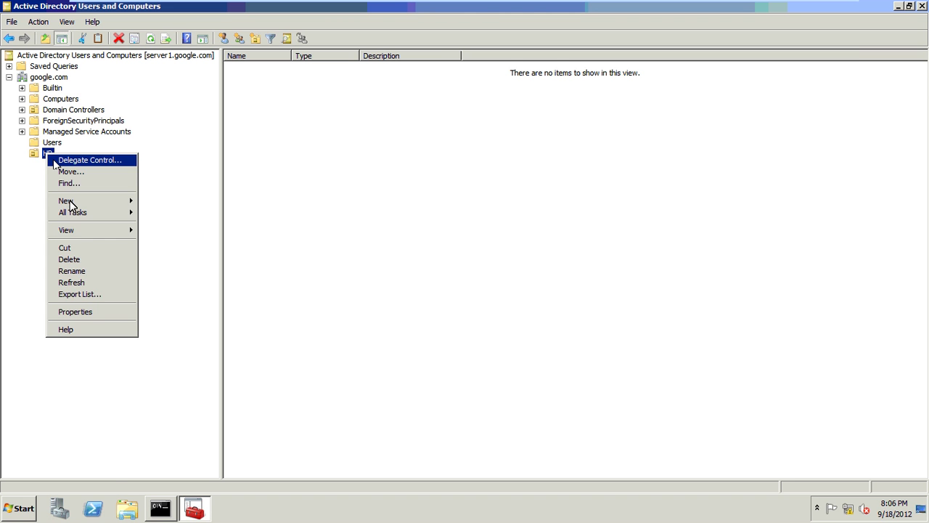
pyautogui.moveTo(70, 200)
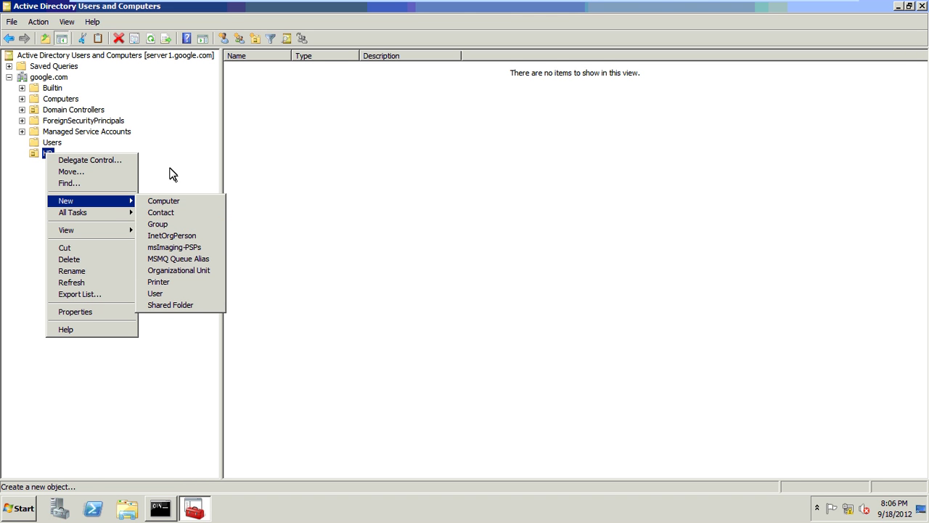
pyautogui.click(87, 312)
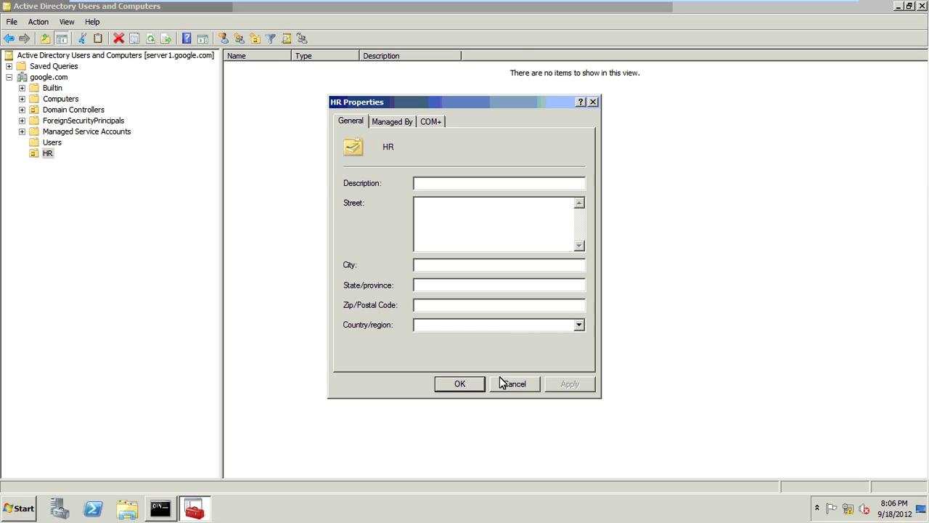
# - Close the HR properties and try deleting HR, which is refused as protected from accidental deletion
pyautogui.press('Escape')
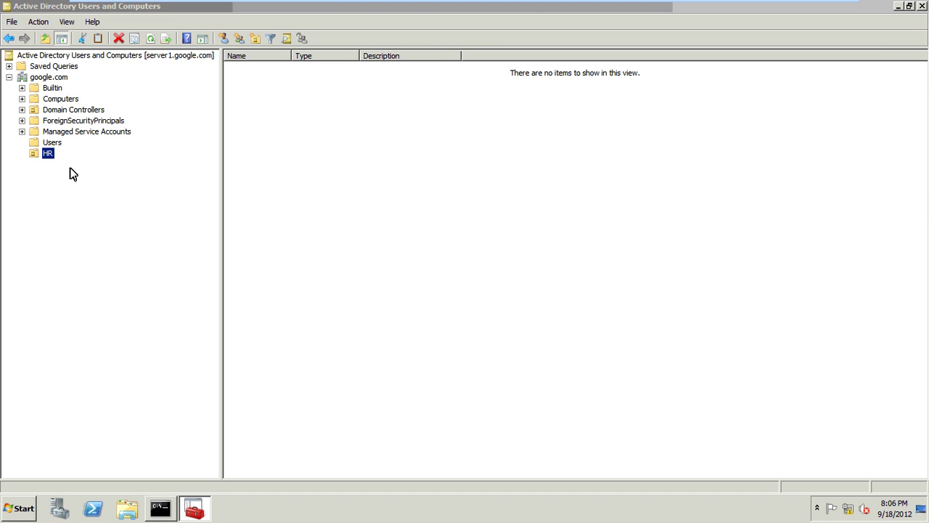
pyautogui.press('Delete')
pyautogui.press('Left')
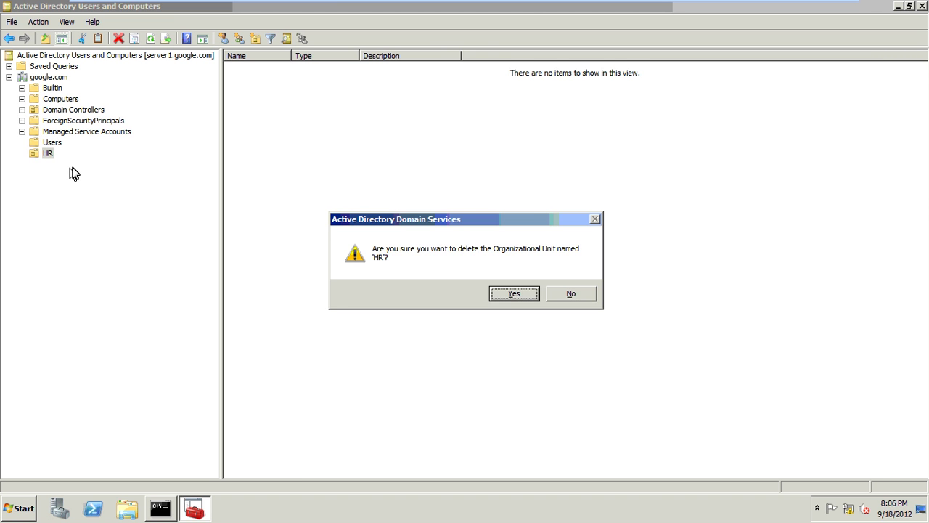
pyautogui.press('Return')
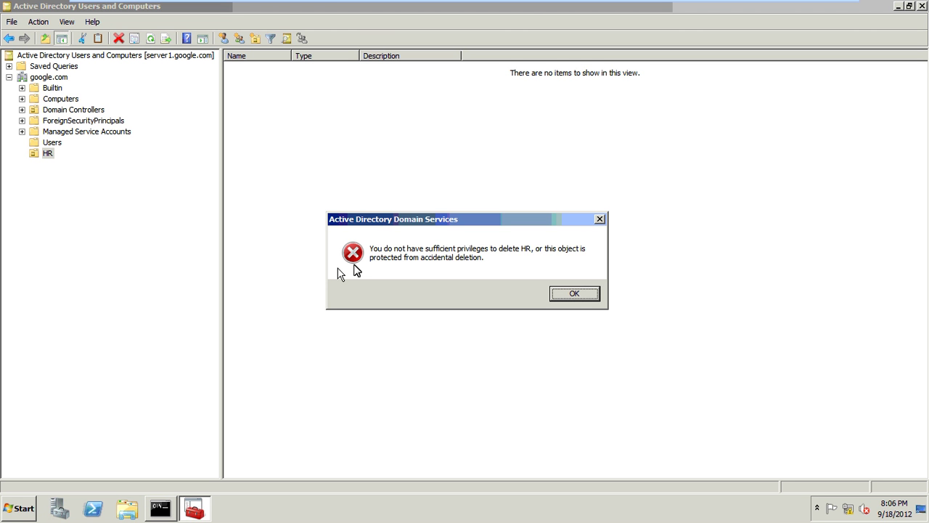
pyautogui.click(574, 294)
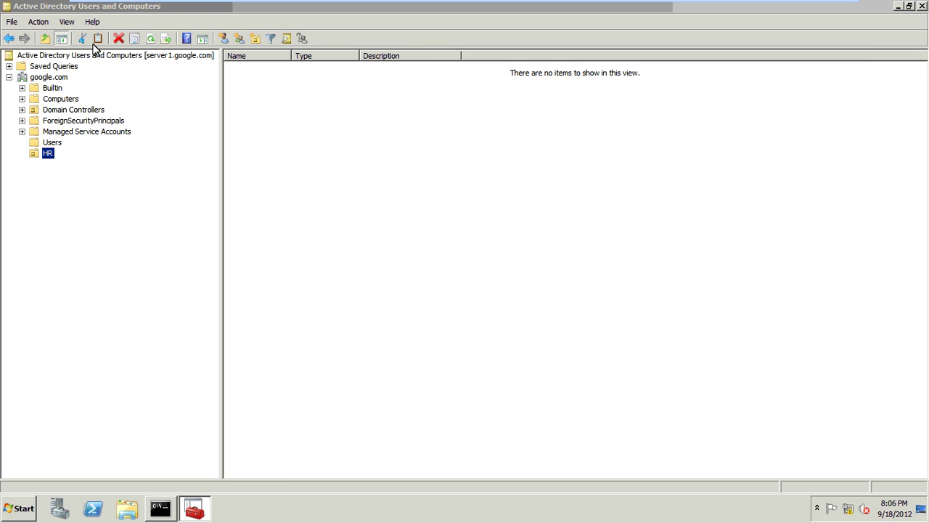
pyautogui.click(67, 22)
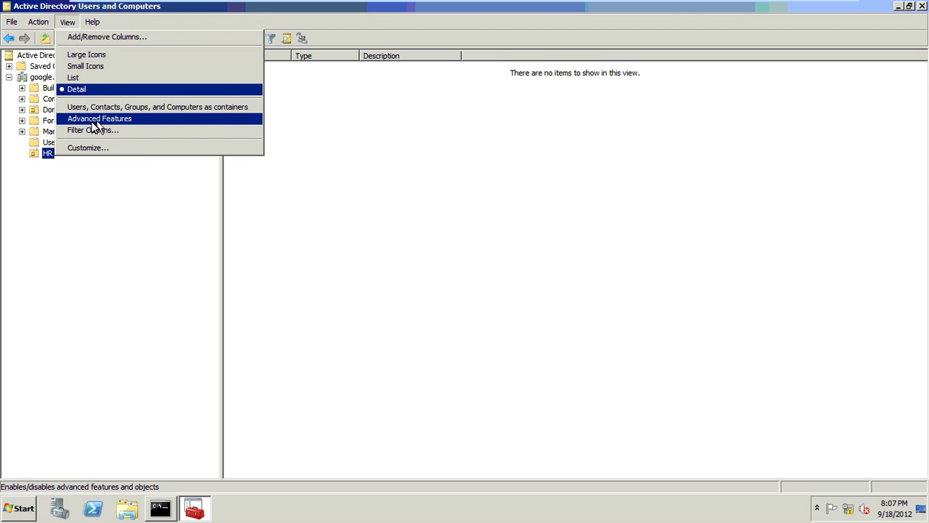
# - Enable Advanced Features and uncheck Protect object from accidental deletion on HR's Object page
pyautogui.click(64, 119)
pyautogui.click(48, 133)
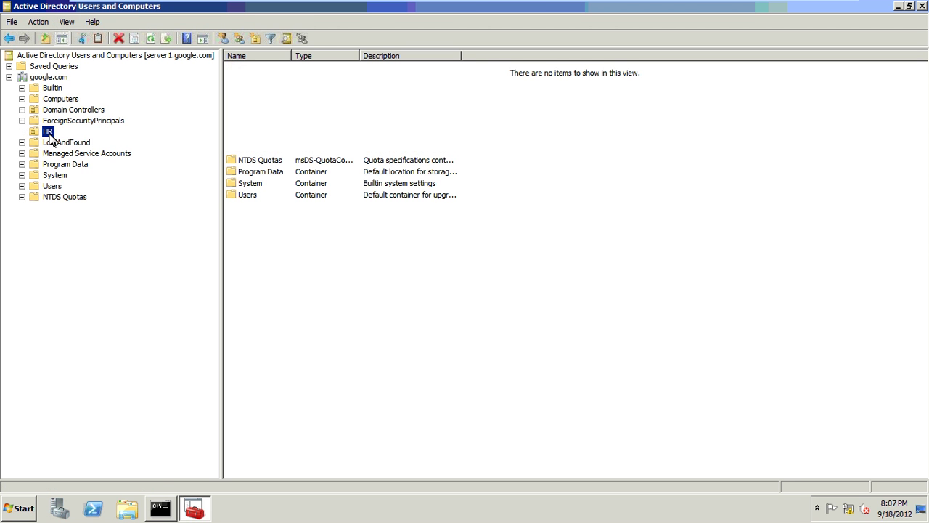
pyautogui.hotkey('shift', 'F10')
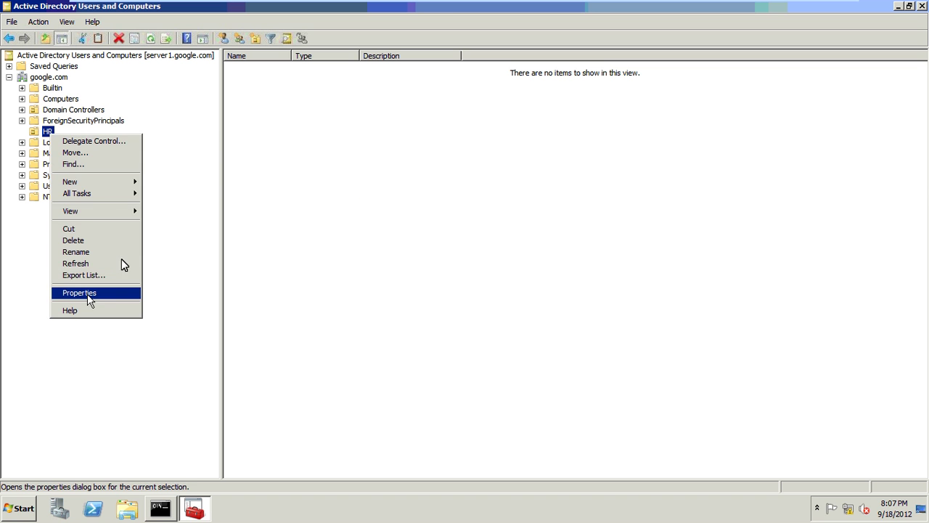
pyautogui.press('Return')
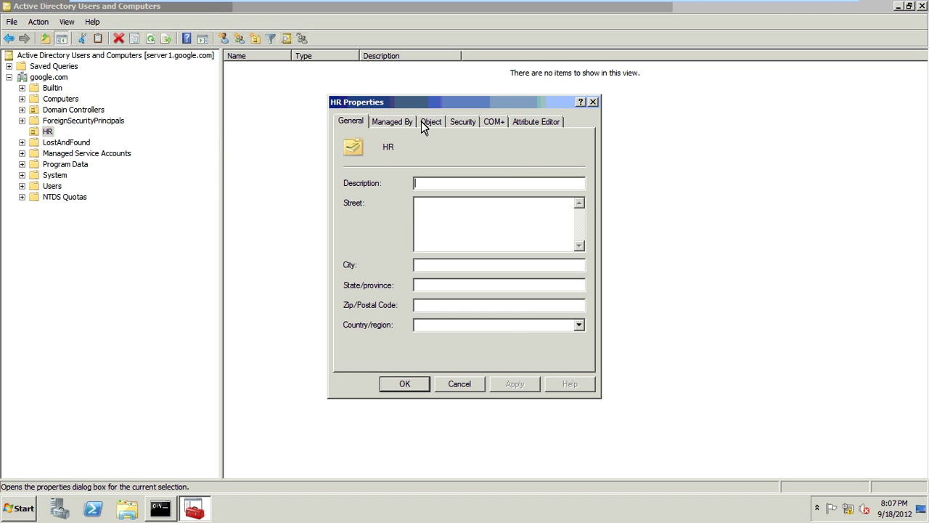
pyautogui.click(422, 122)
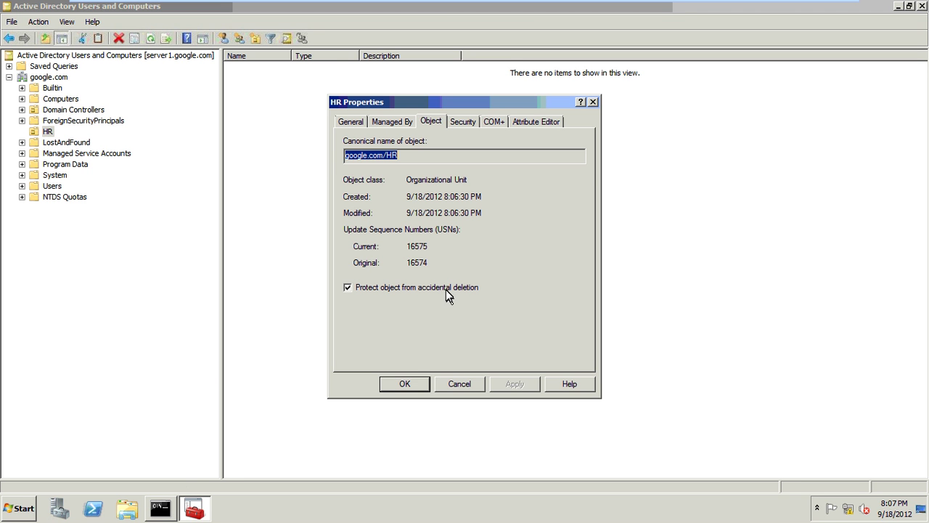
pyautogui.click(406, 385)
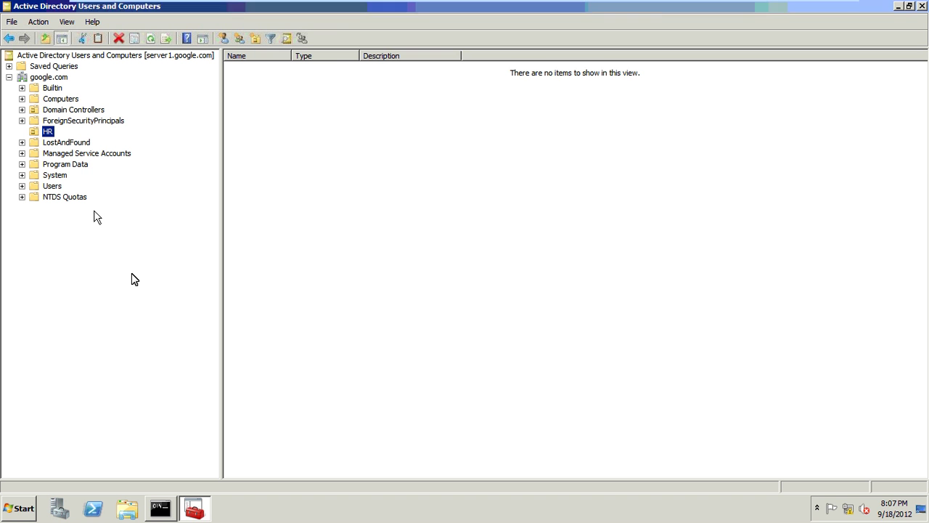
# - Delete the HR unit, then turn Advanced Features back off
pyautogui.press('Delete')
pyautogui.click(513, 293)
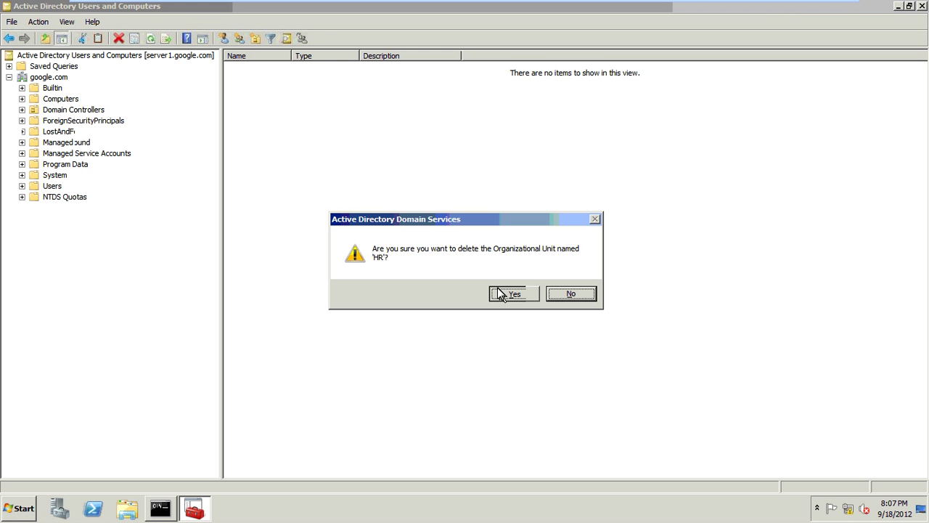
pyautogui.click(67, 22)
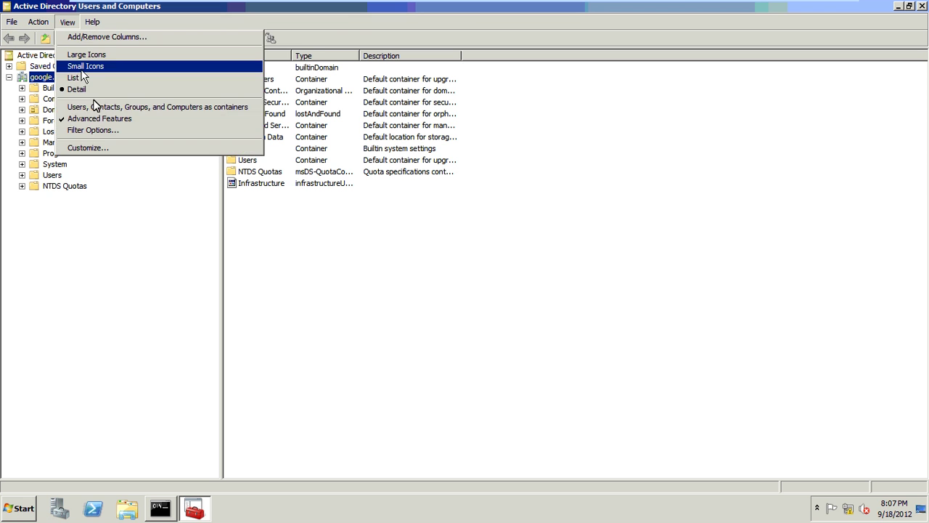
pyautogui.click(96, 118)
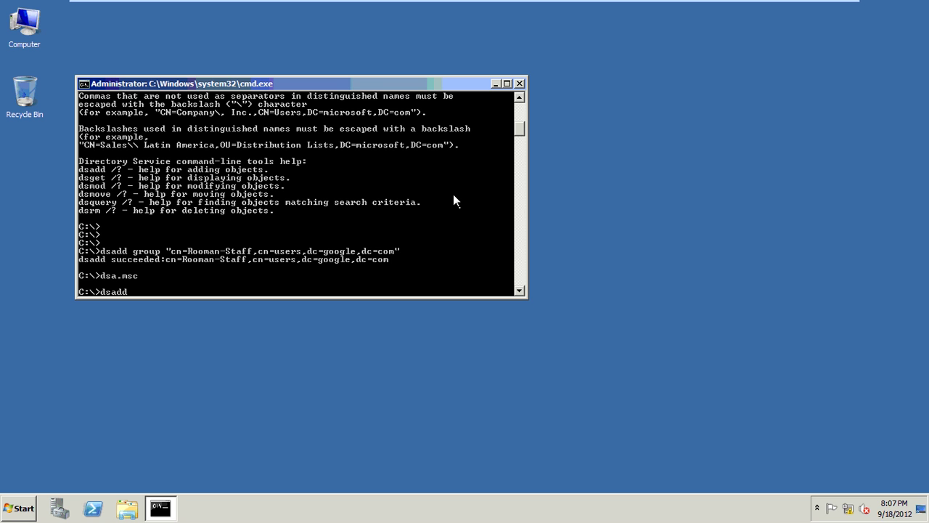
# - Create the TAZ OU with dsadd ou "ou=TAZ,dc=google,dc=com" and relaunch dsa.msc
pyautogui.write('ou "ou=TAZ,dc=google,d')
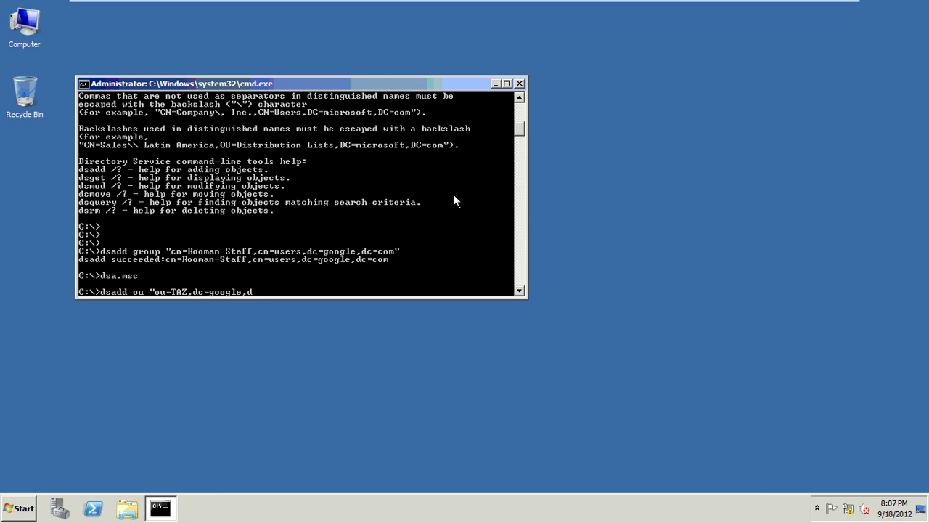
pyautogui.write('c=com"')
pyautogui.press('Return')
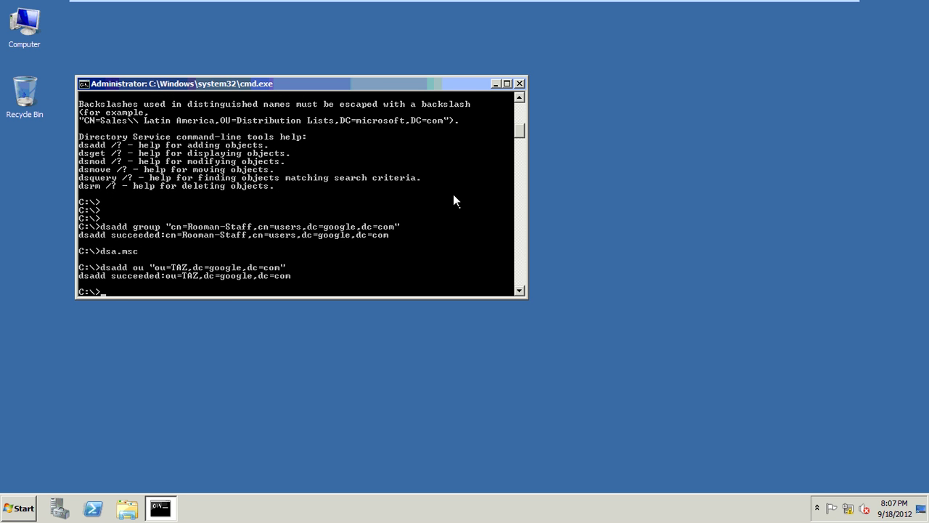
pyautogui.write('dsa.msc')
pyautogui.press('Return')
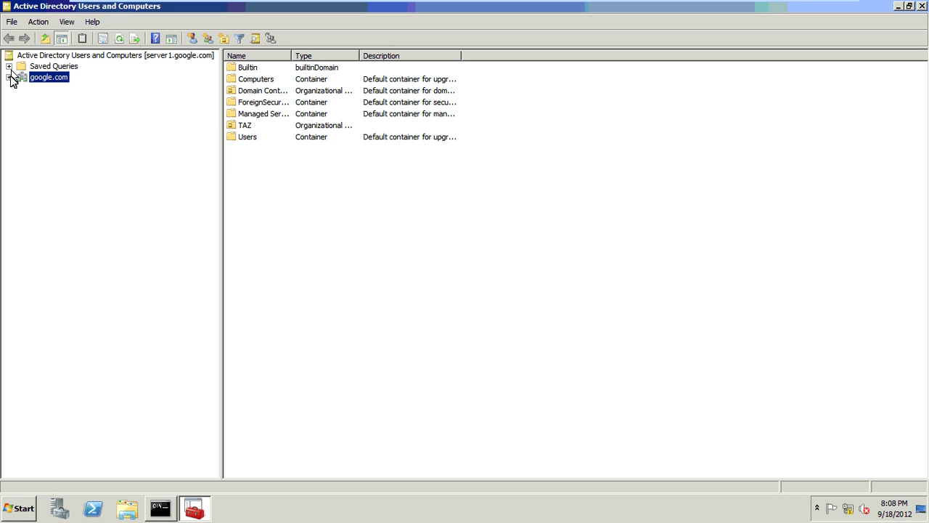
# - Expand google.com and start creating a new user in the TAZ unit
pyautogui.click(11, 75)
pyautogui.click(42, 139)
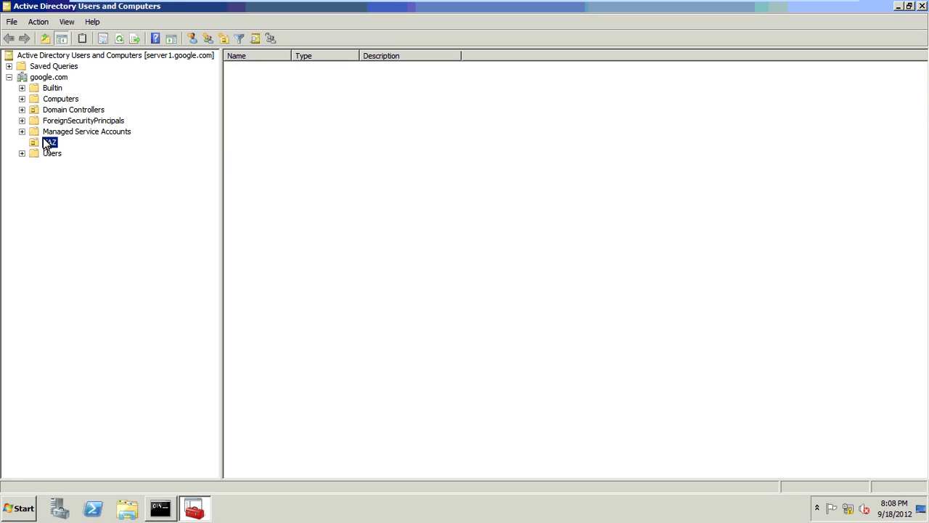
pyautogui.rightClick(44, 140)
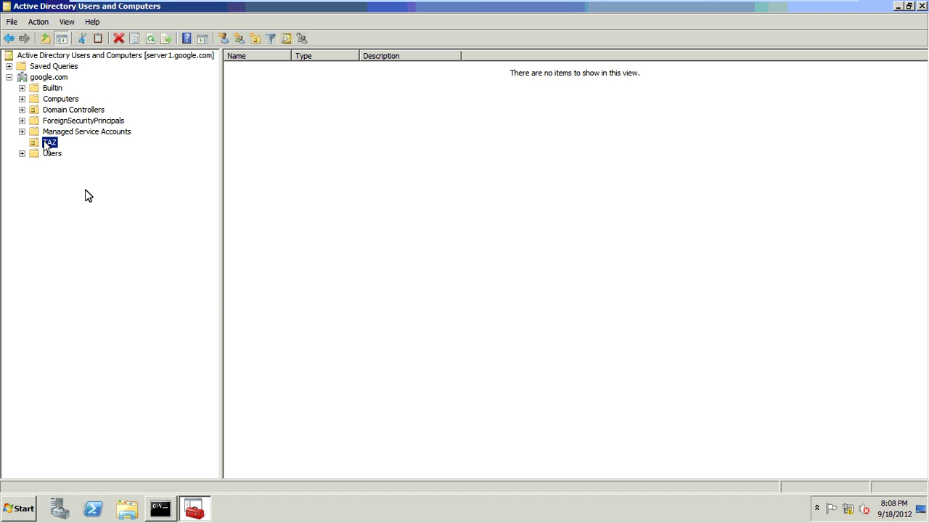
pyautogui.moveTo(86, 191)
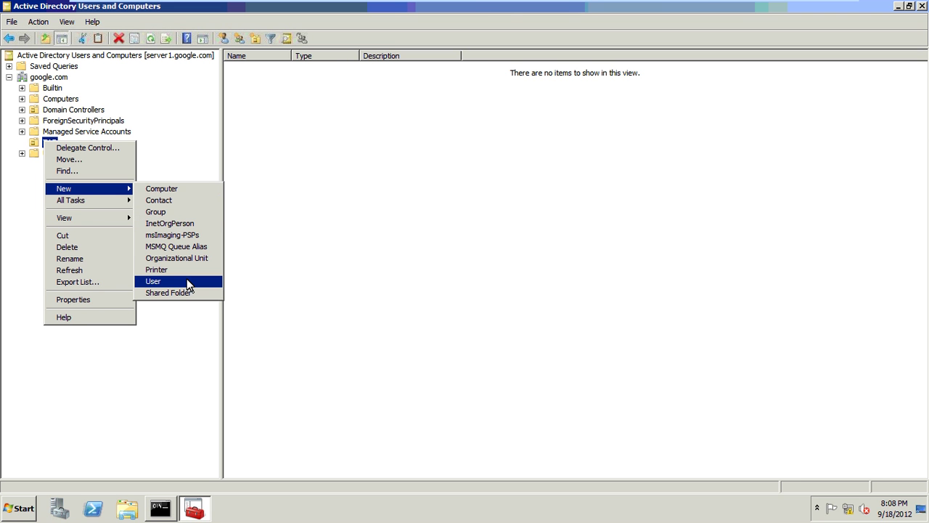
pyautogui.click(186, 278)
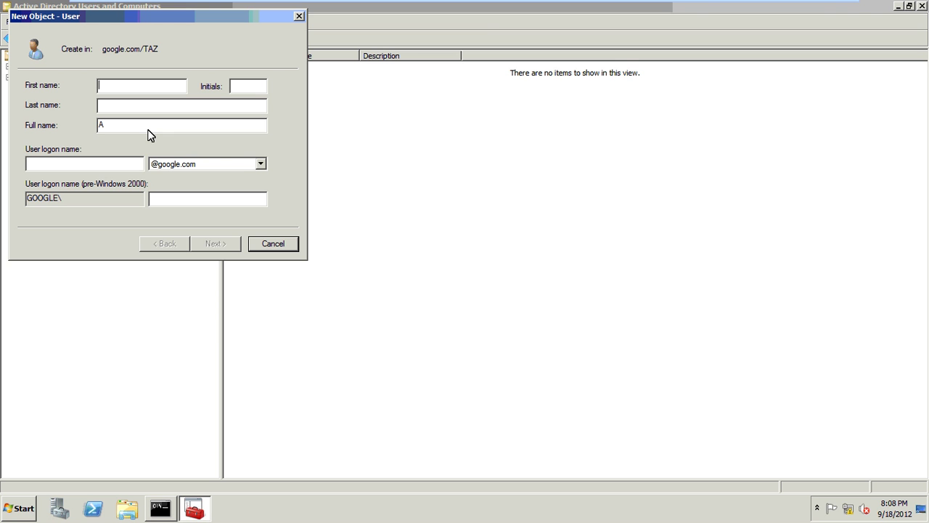
# - Enter the user's first name, last name and logon name, set and confirm the password, and finish
pyautogui.press('Tab')
pyautogui.write('A')
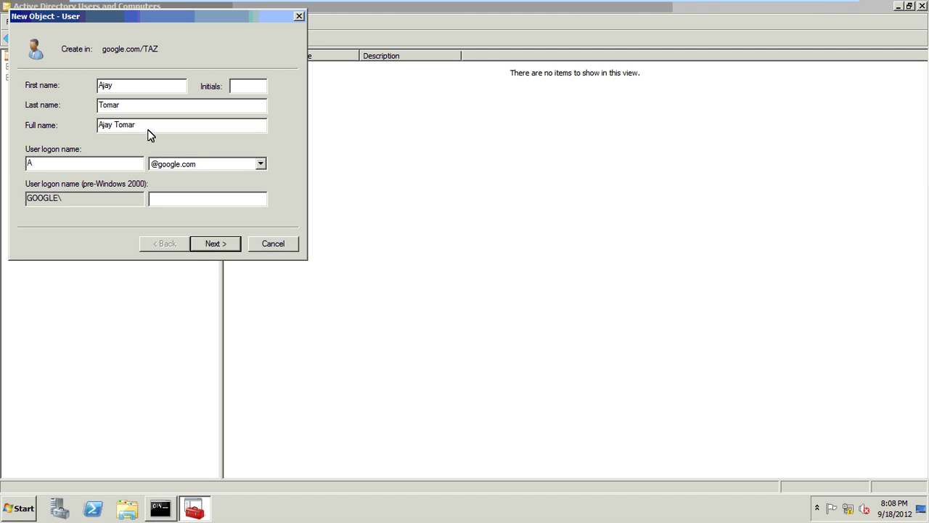
pyautogui.write('jay.t')
pyautogui.click(223, 245)
pyautogui.write('•••••••')
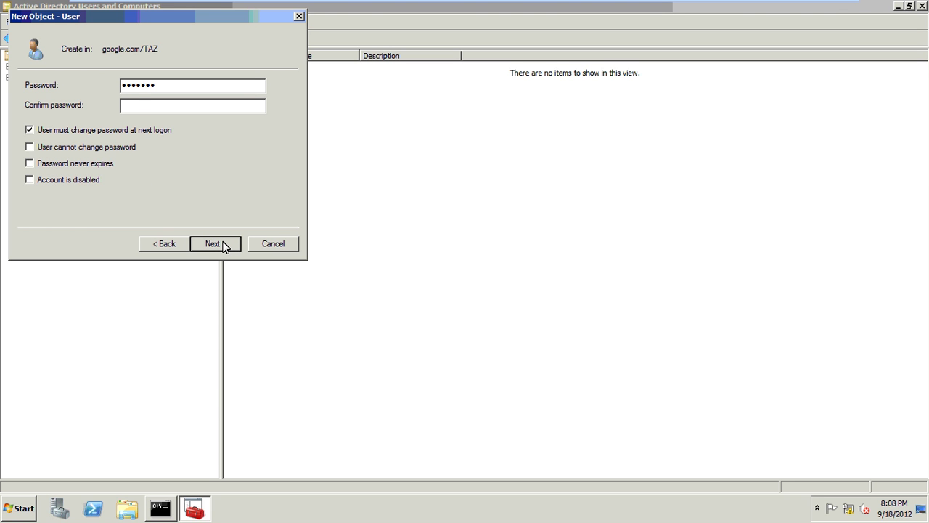
pyautogui.press('Tab')
pyautogui.write('•••••••')
pyautogui.click(215, 244)
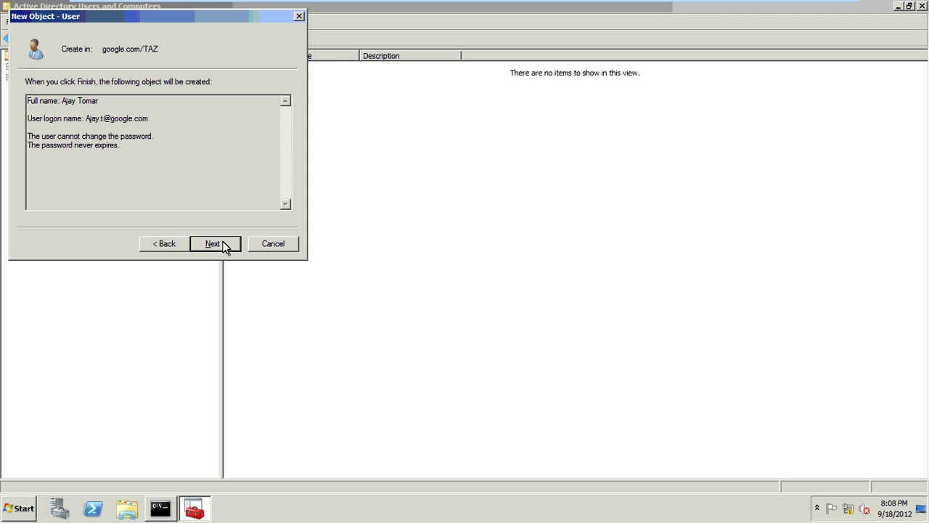
pyautogui.click(215, 244)
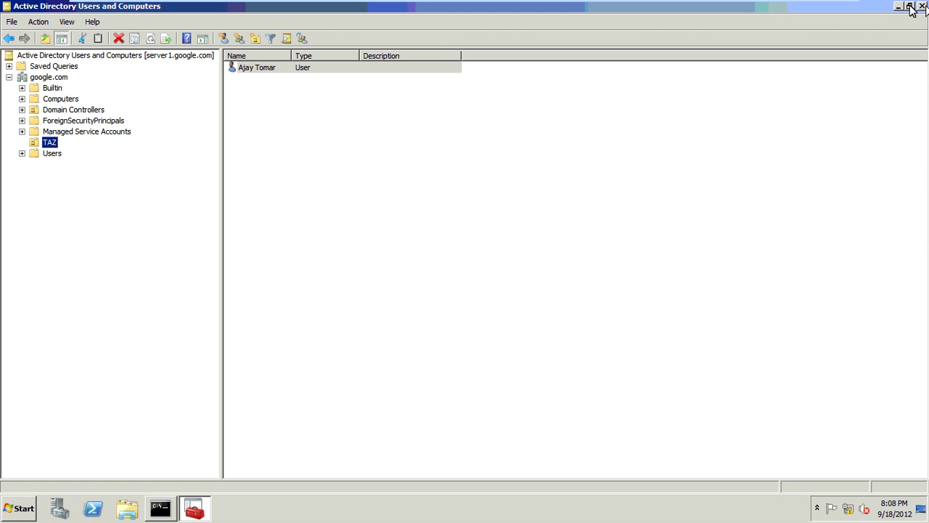
# - Close Active Directory Users and Computers and Command Prompt, then cancel a Run box
pyautogui.hotkey('alt', 'F4')
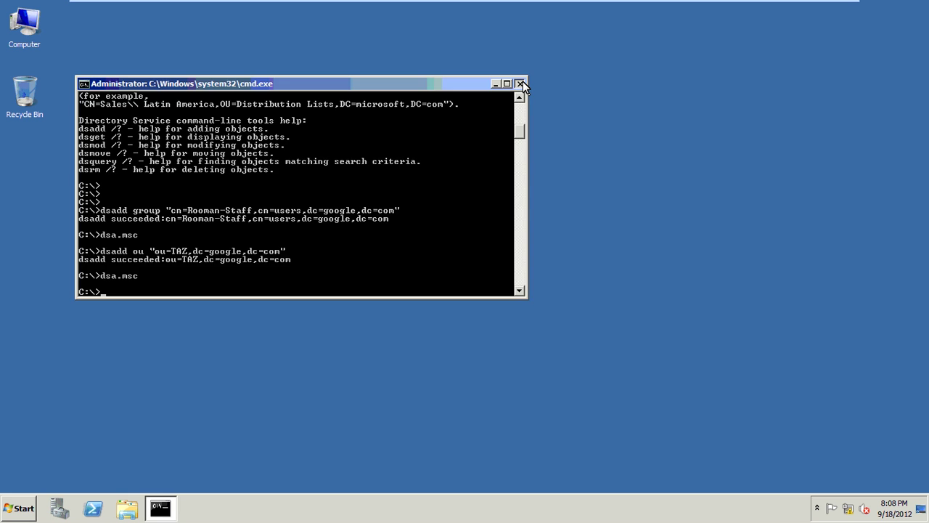
pyautogui.click(522, 83)
pyautogui.press('super+r')
pyautogui.write('n')
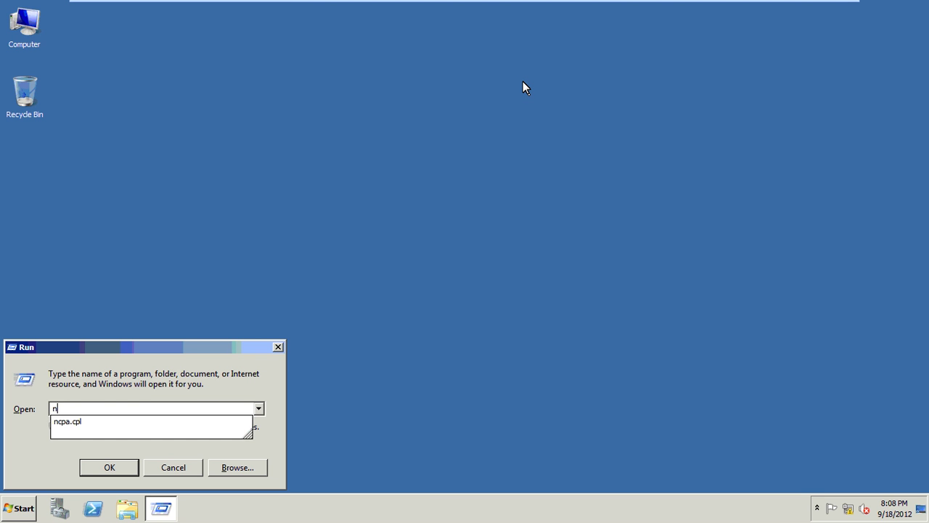
pyautogui.write('o')
pyautogui.press('Escape')
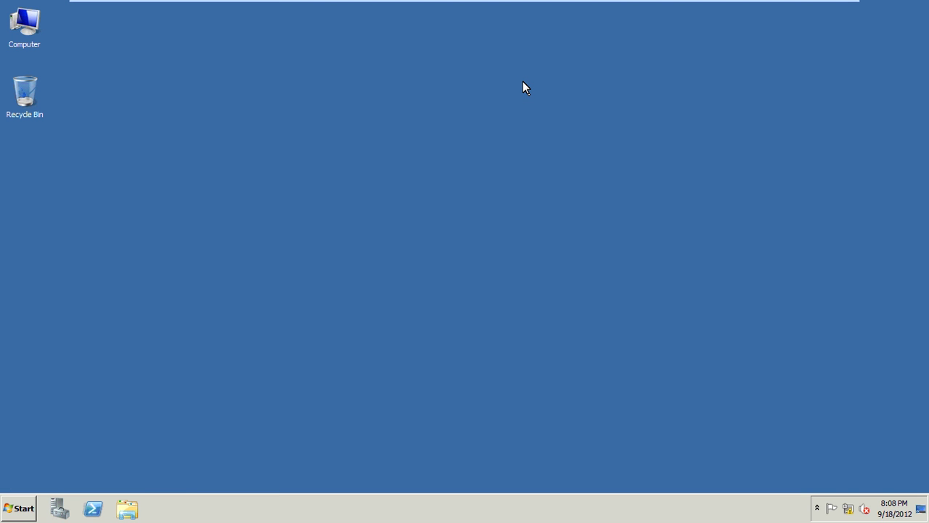
pyautogui.rightClick(469, 102)
pyautogui.moveTo(813, 6)
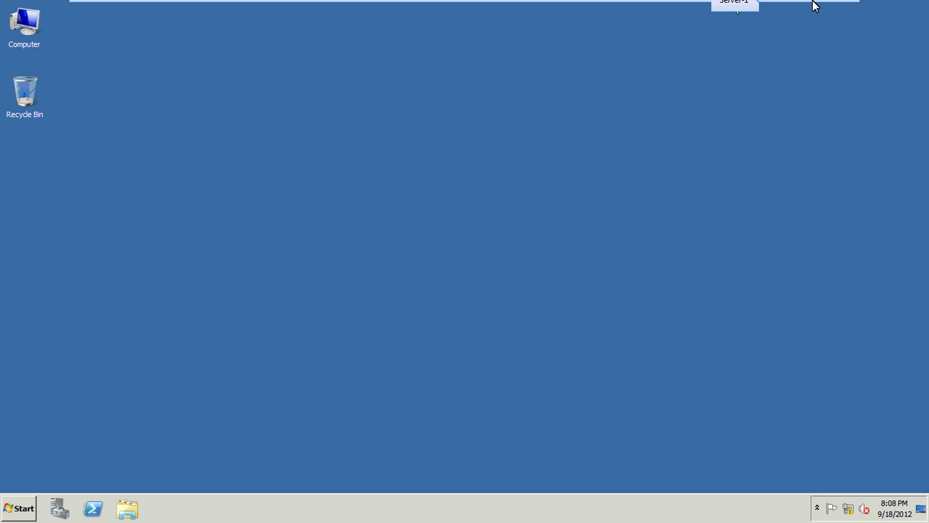